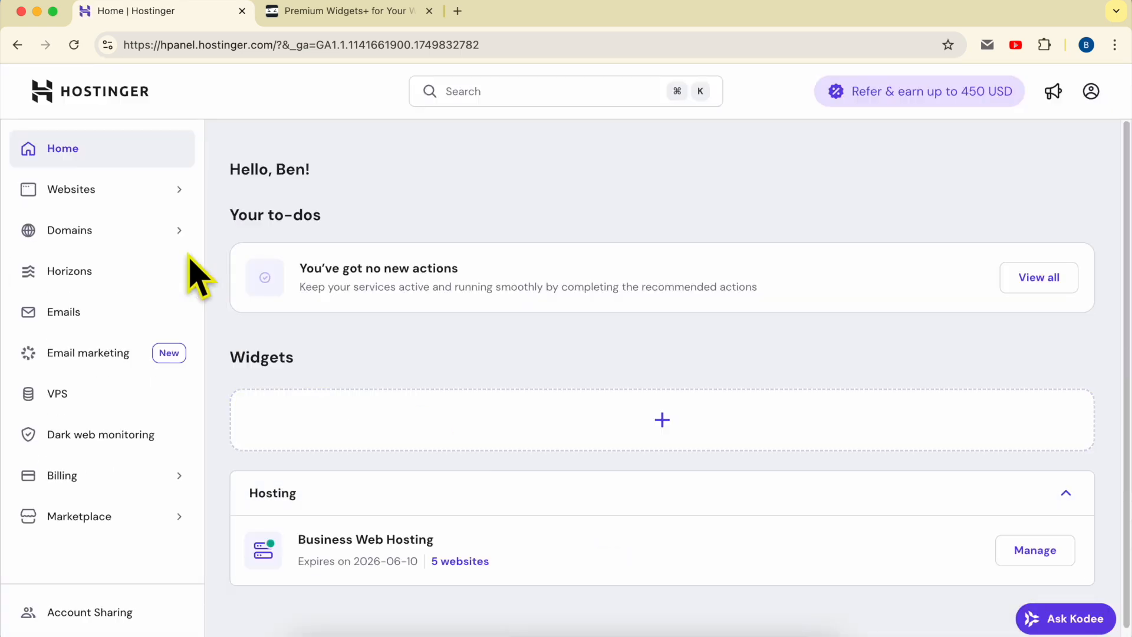
Open the benstutorial.com website from the hosting account's websites list for editing in the website builder.
click(142, 192)
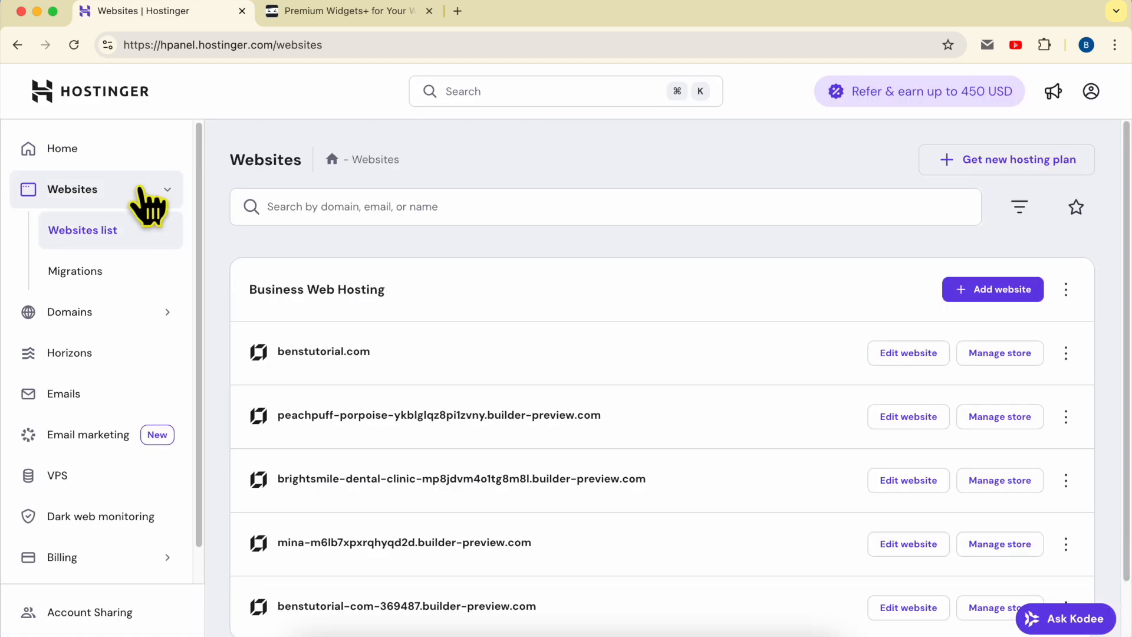
double_click(452, 353)
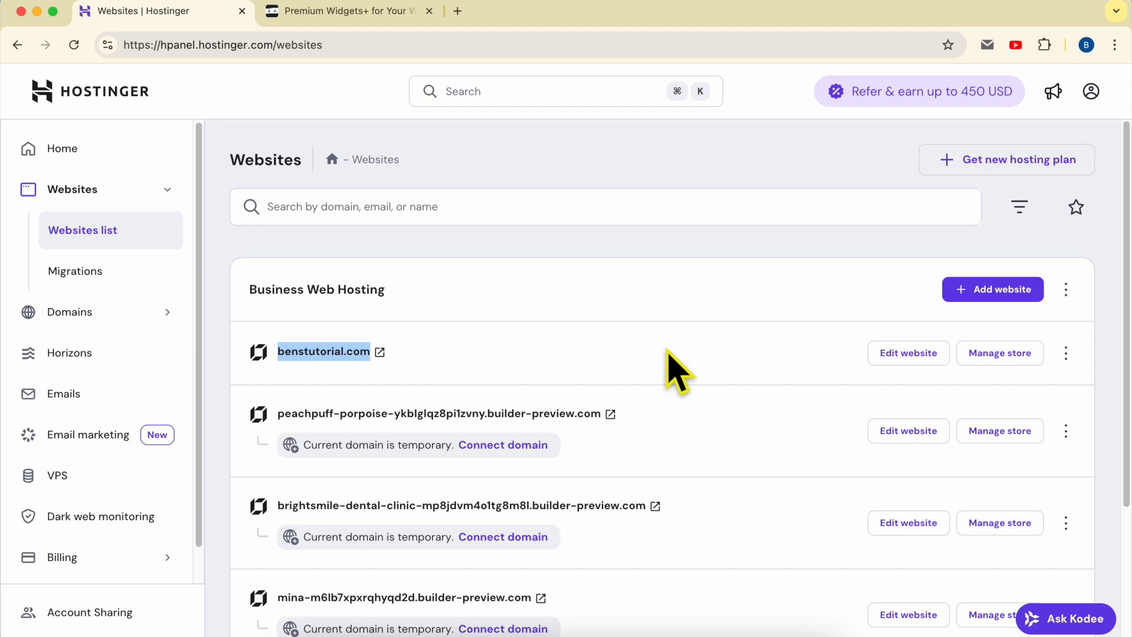
click(899, 352)
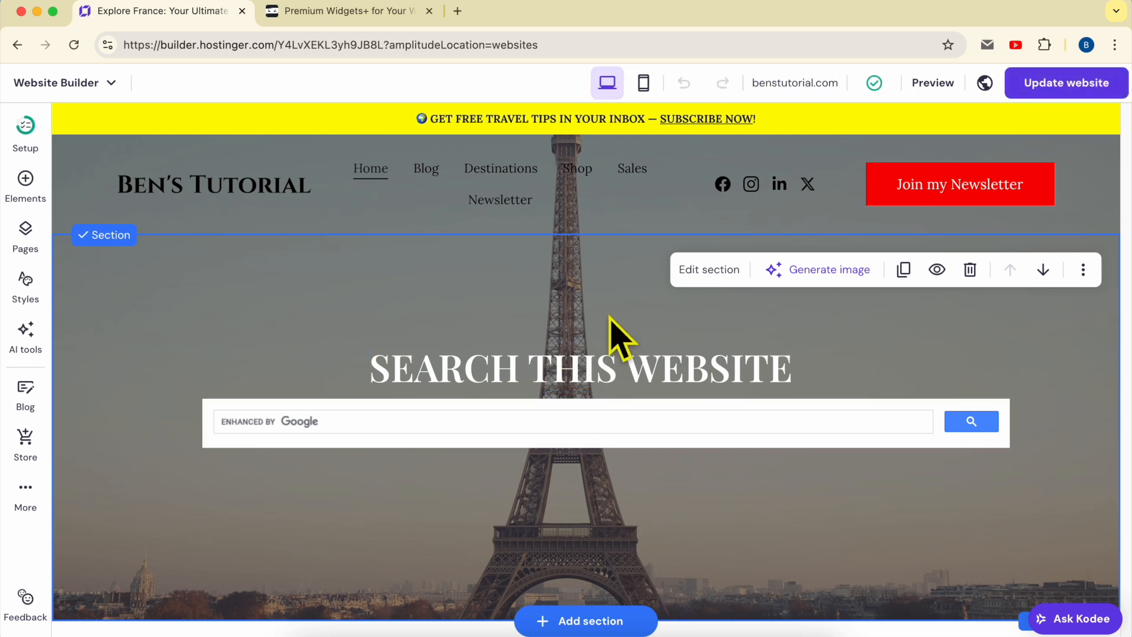
Add a blank section to the home page directly beneath the Eiffel Tower search section.
scroll(613, 336, down, 5)
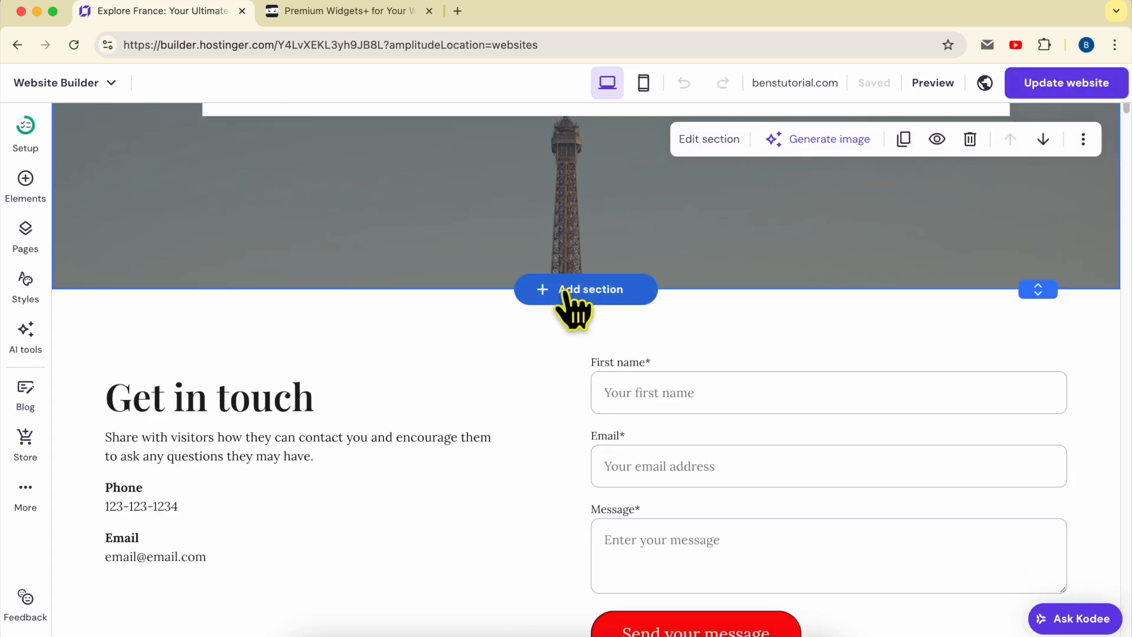
click(581, 311)
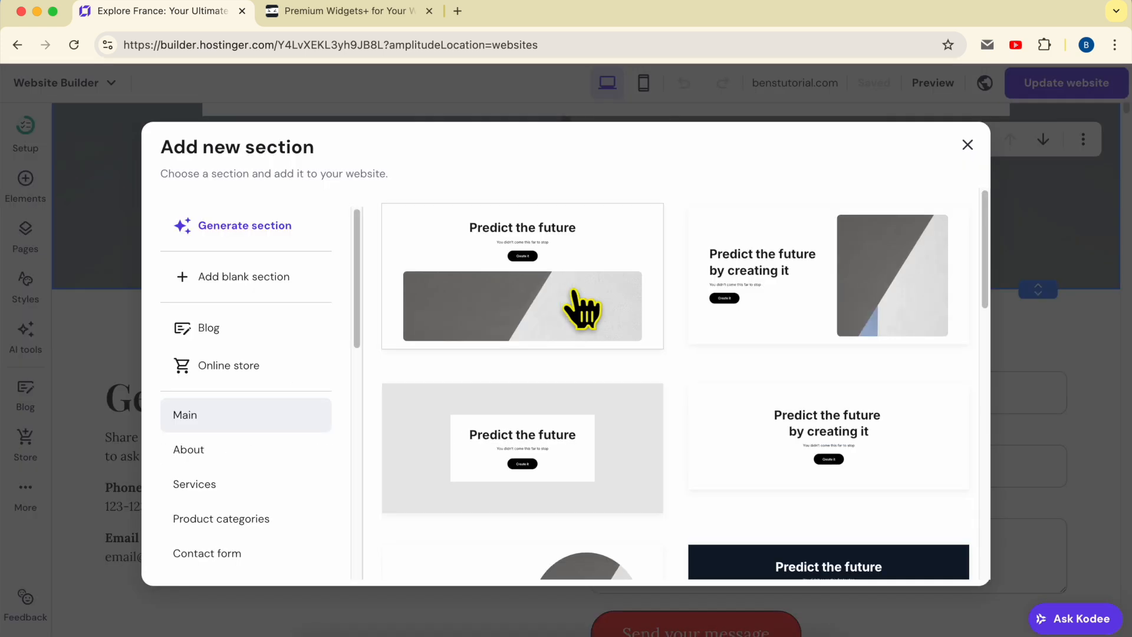
scroll(265, 336, down, 4)
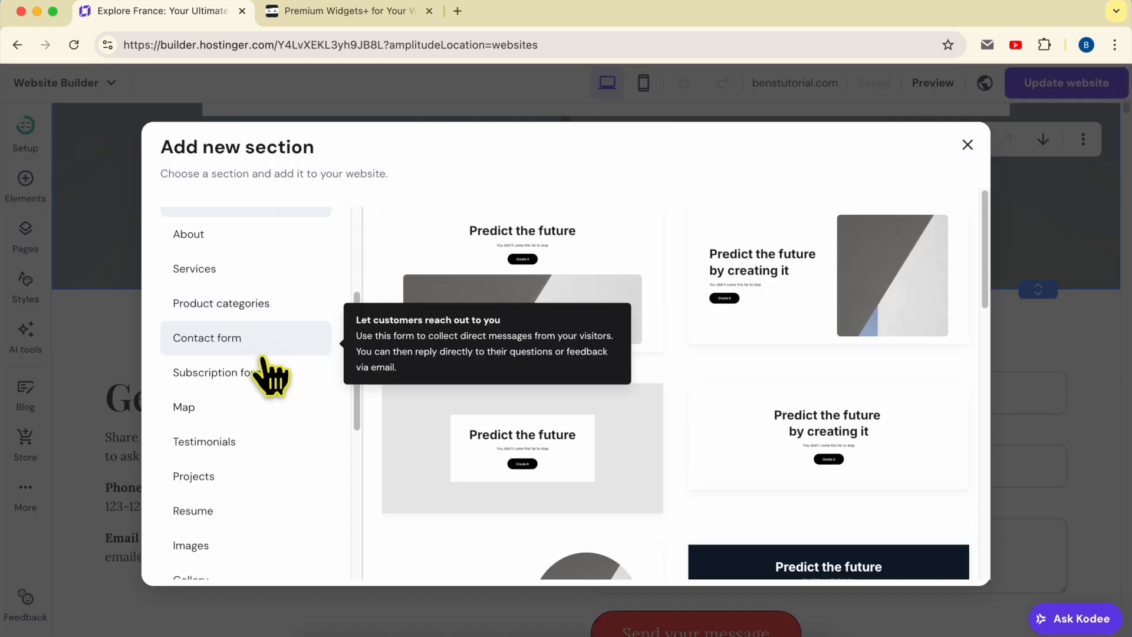
scroll(264, 361, down, 3)
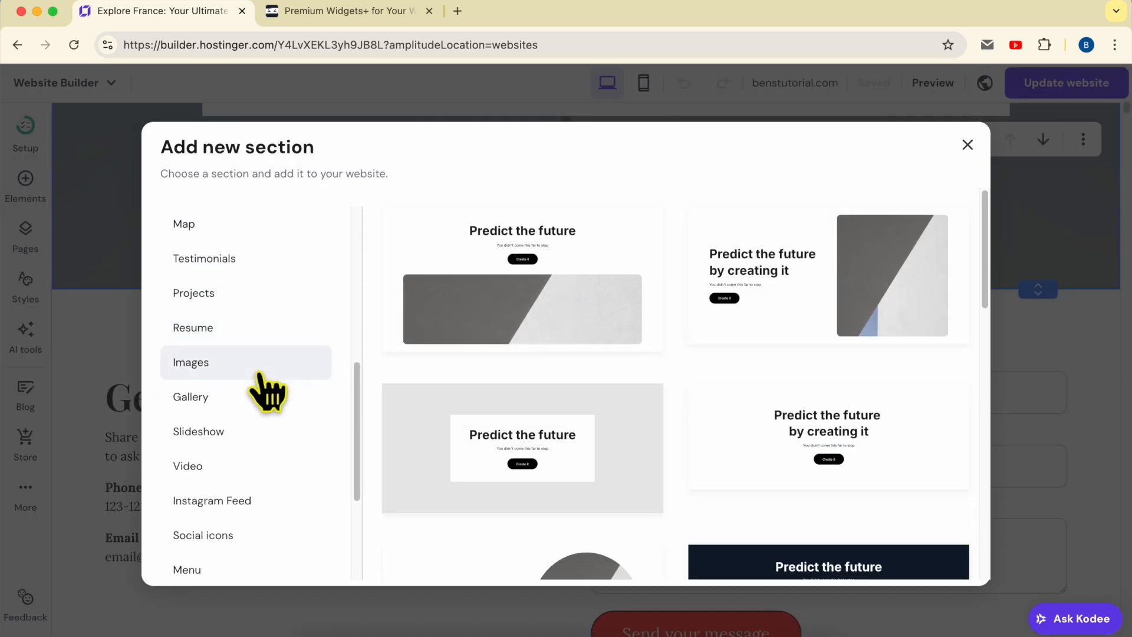
scroll(268, 392, down, 3)
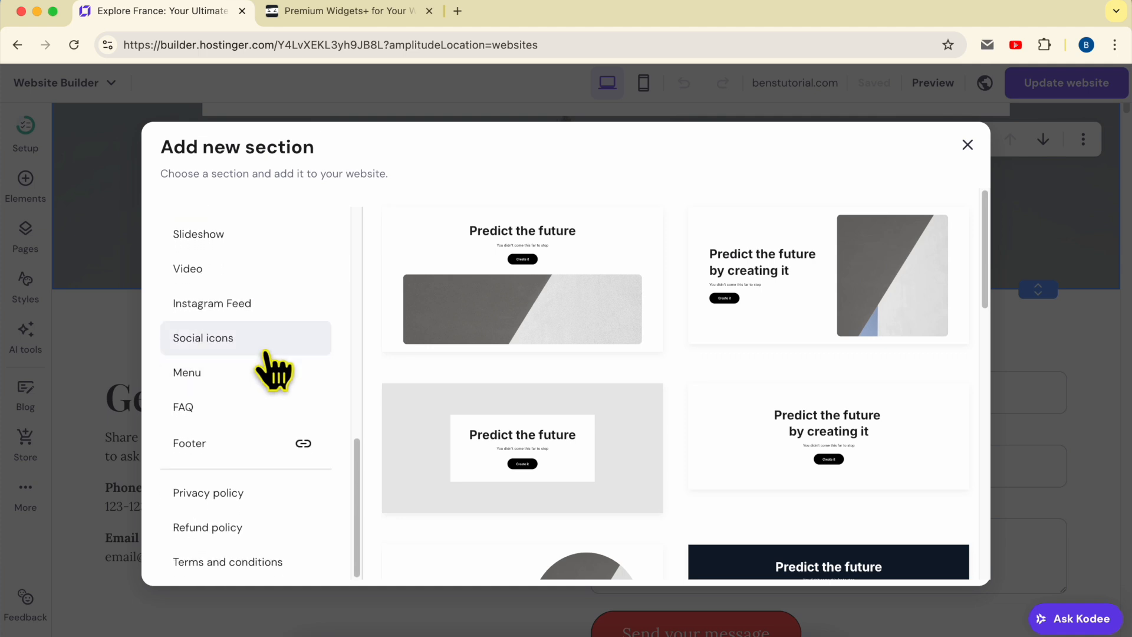
scroll(265, 336, up, 7)
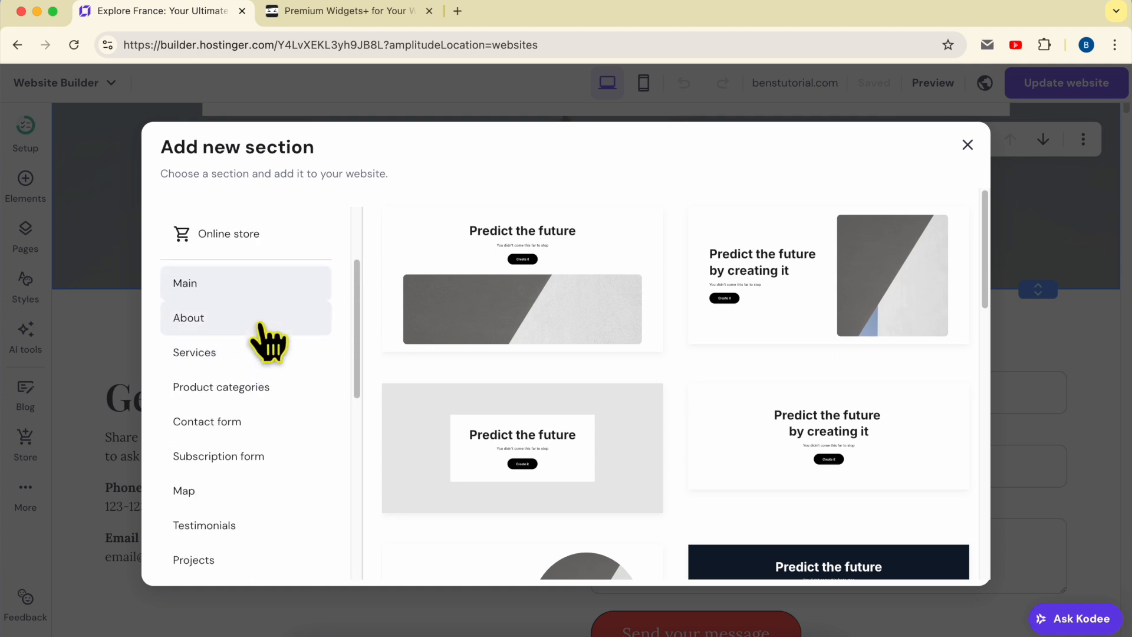
scroll(266, 342, up, 3)
click(279, 283)
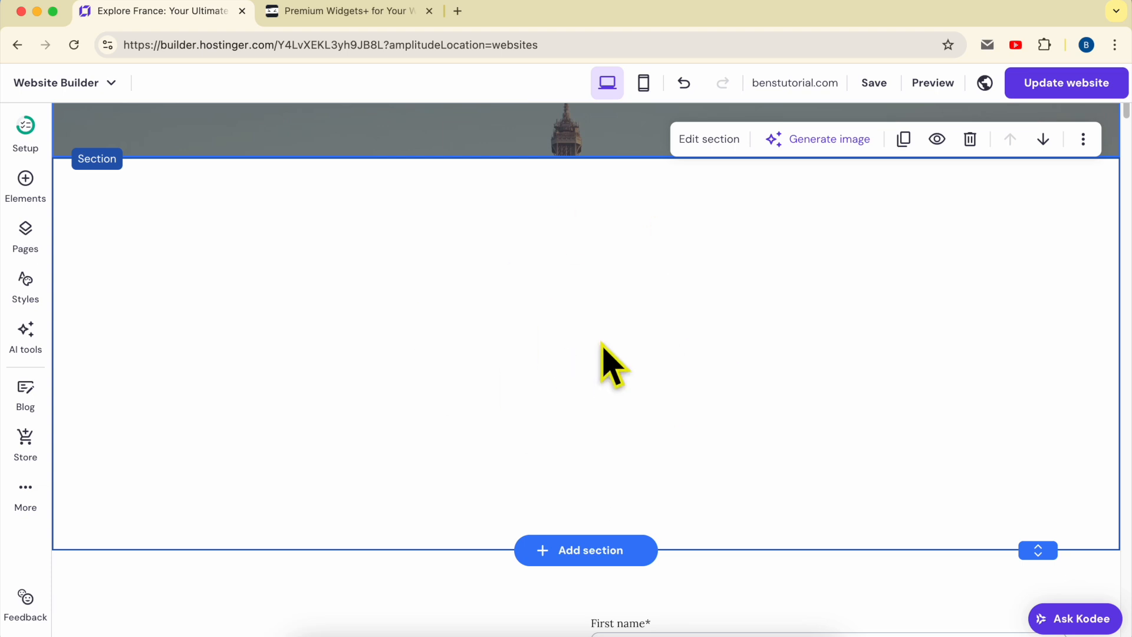
Switch to the Common Ninja site and search its widget catalogue for "pricing".
click(334, 11)
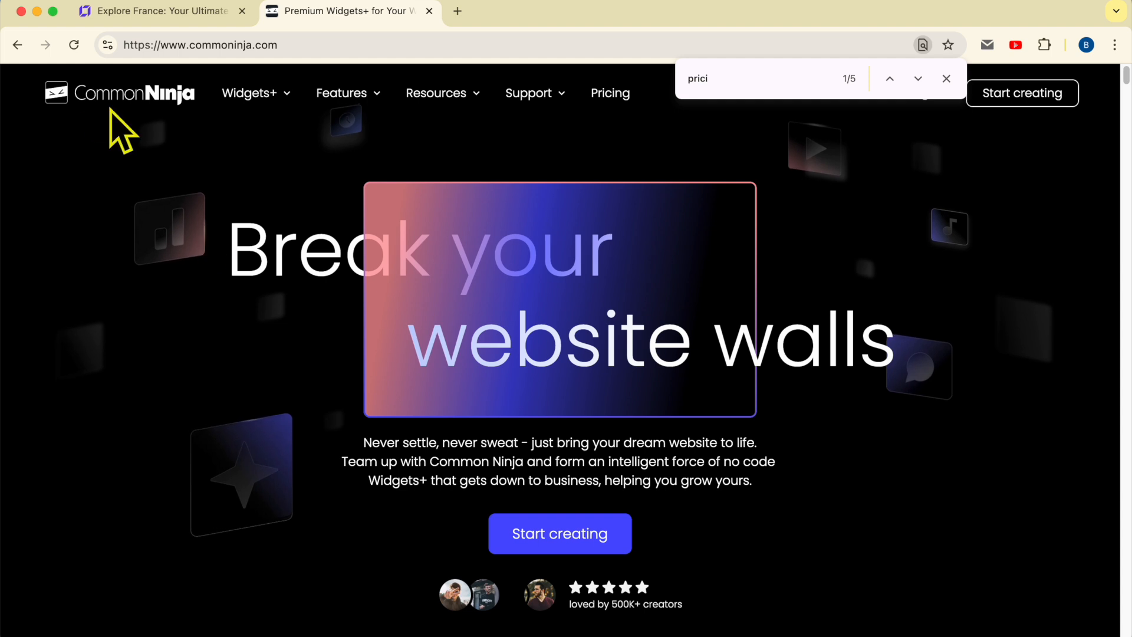
scroll(99, 108, up, 5)
scroll(98, 109, up, 2)
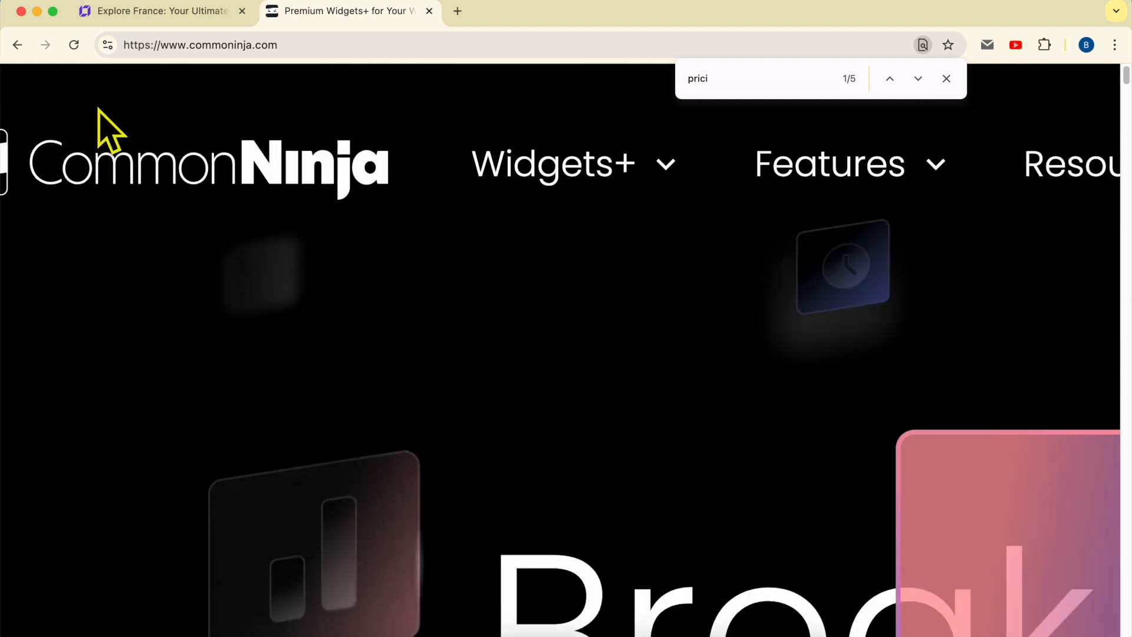
scroll(99, 108, left, 3)
scroll(124, 212, down, 5)
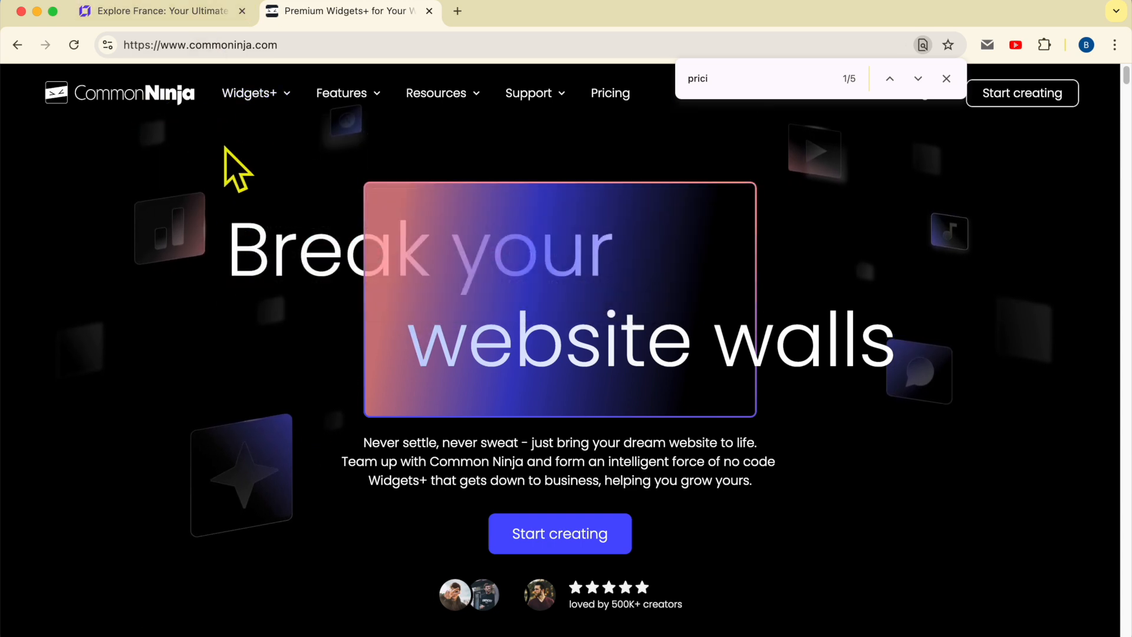
mouse_move(255, 97)
click(254, 95)
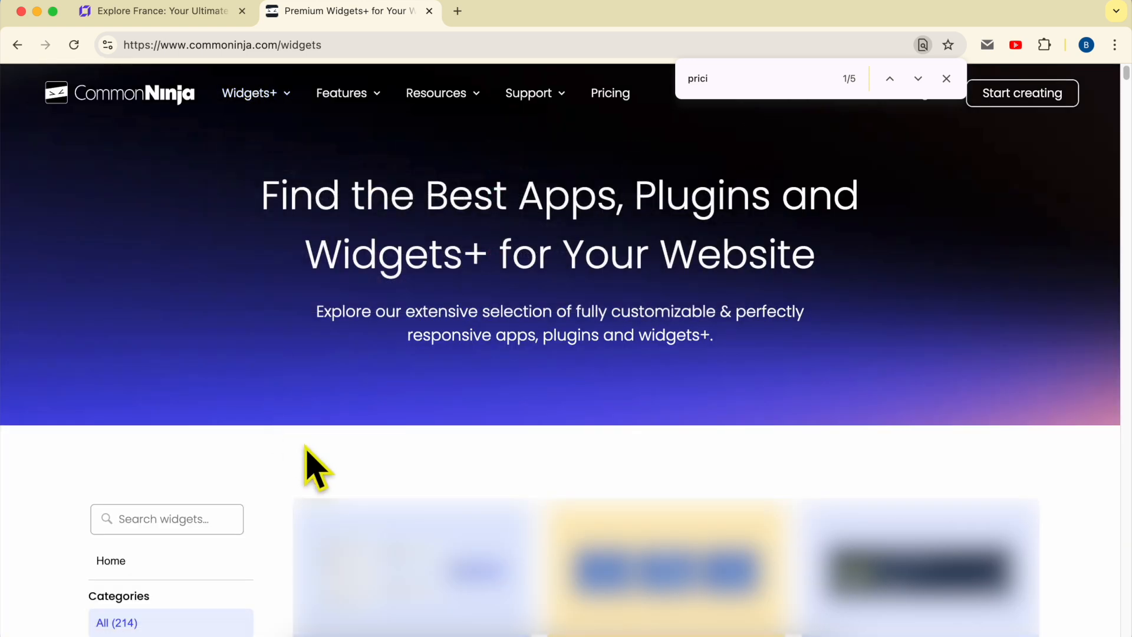
click(174, 519)
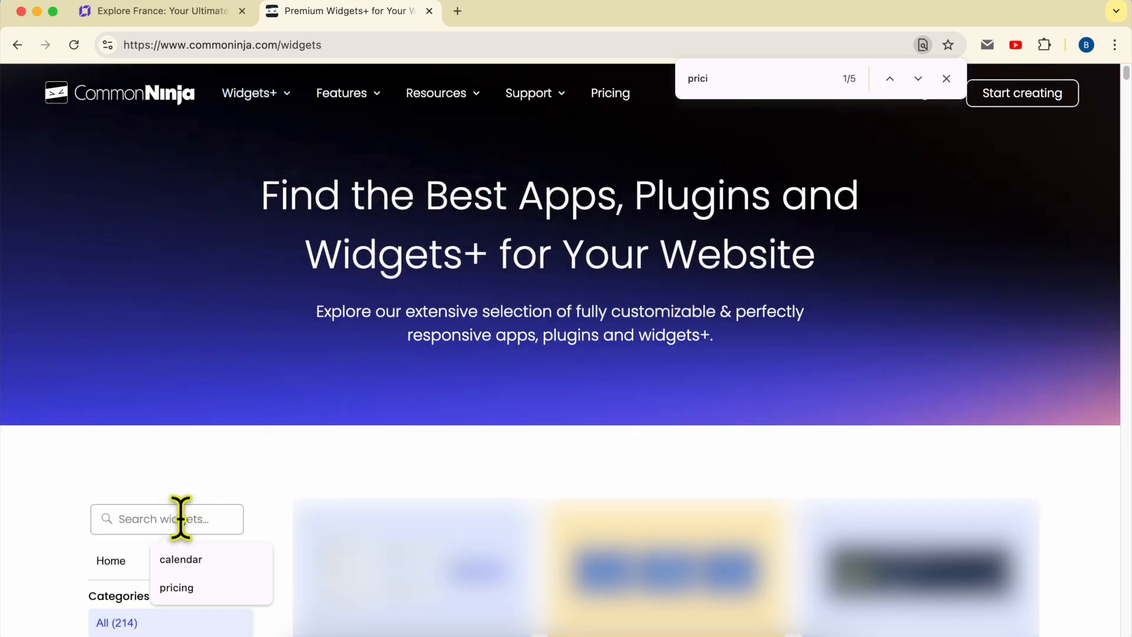
text(pricing)
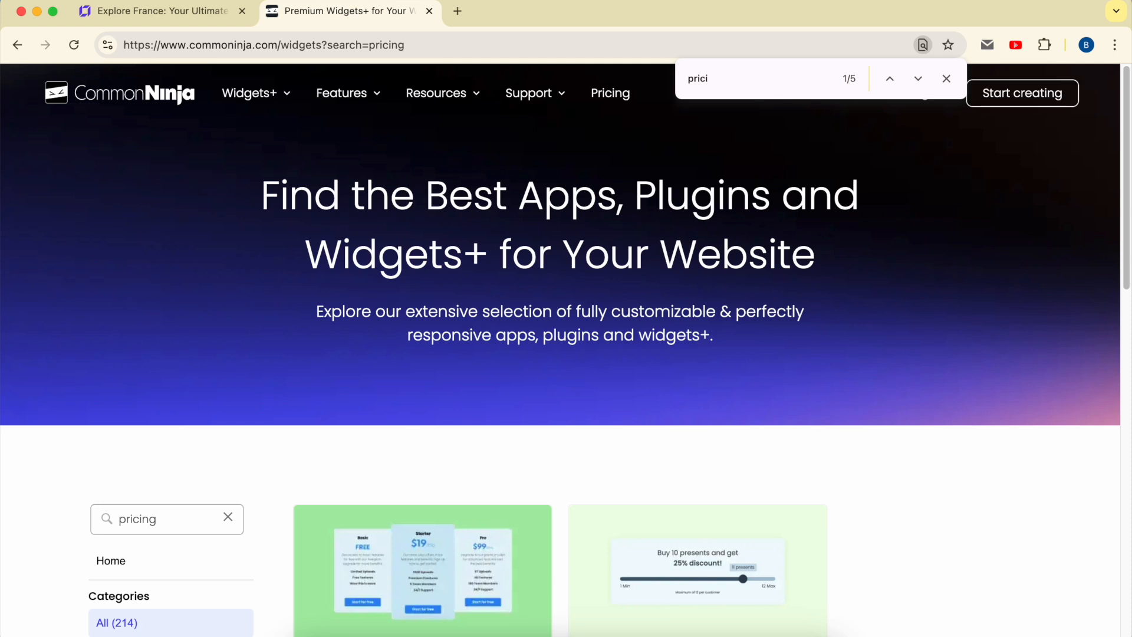
Create a new pricing table from the Pricing Tables widget and add a third plan column after Premium.
scroll(430, 460, down, 5)
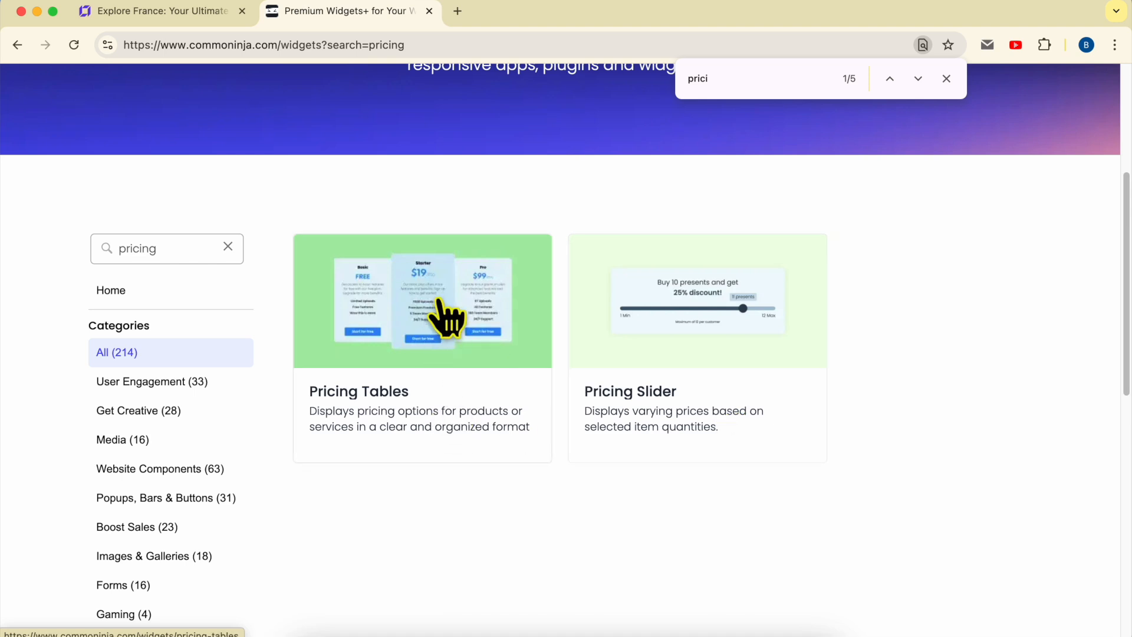
click(447, 318)
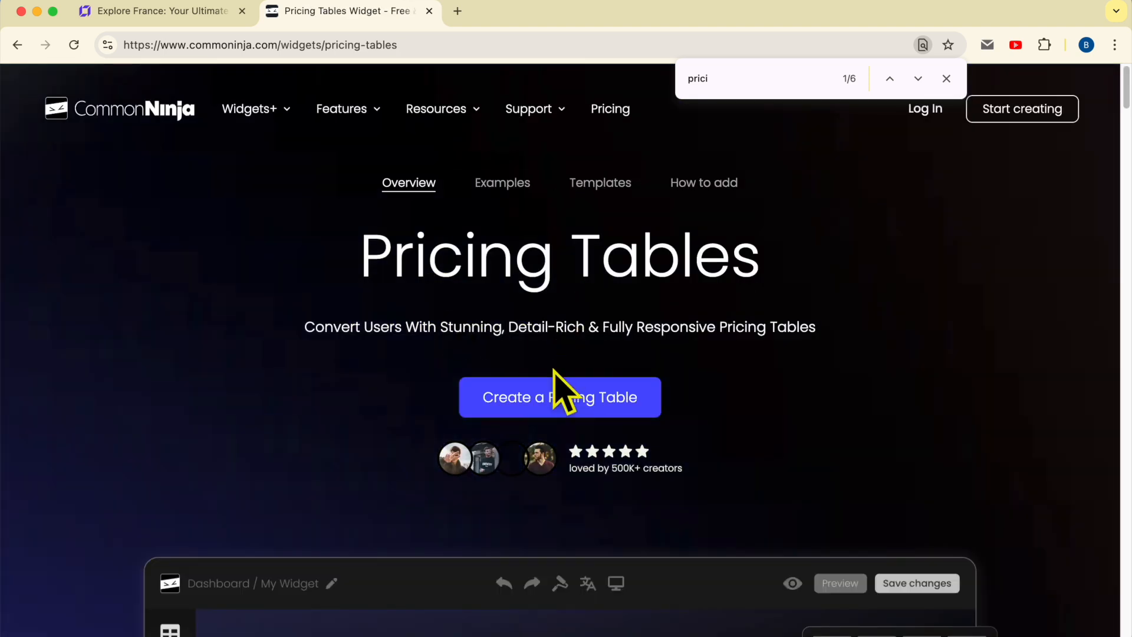
click(590, 398)
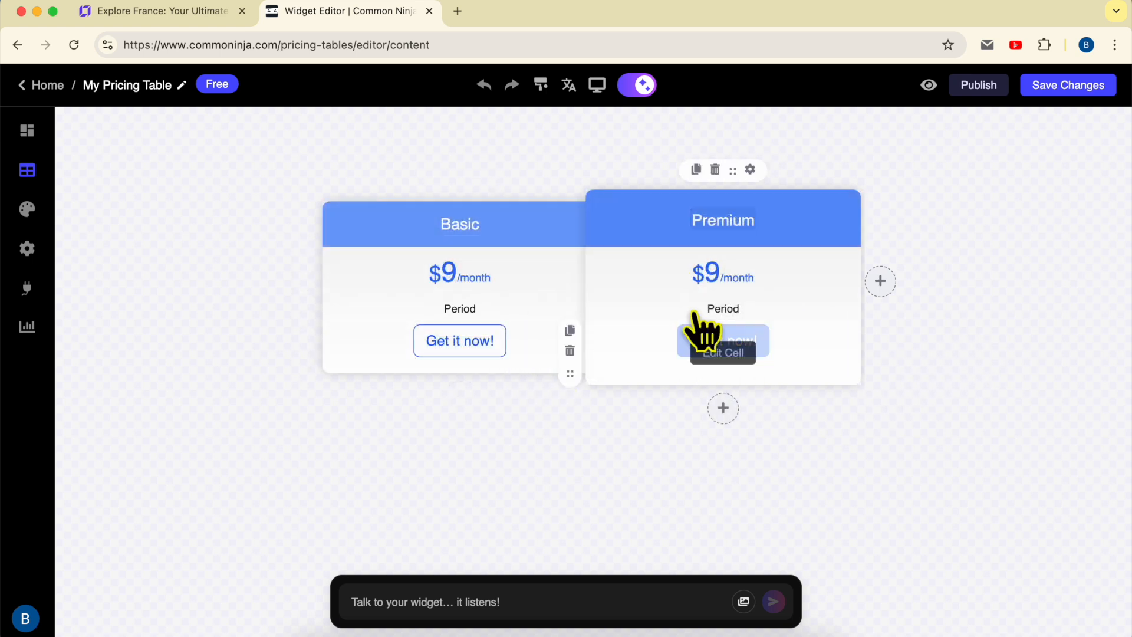
click(881, 282)
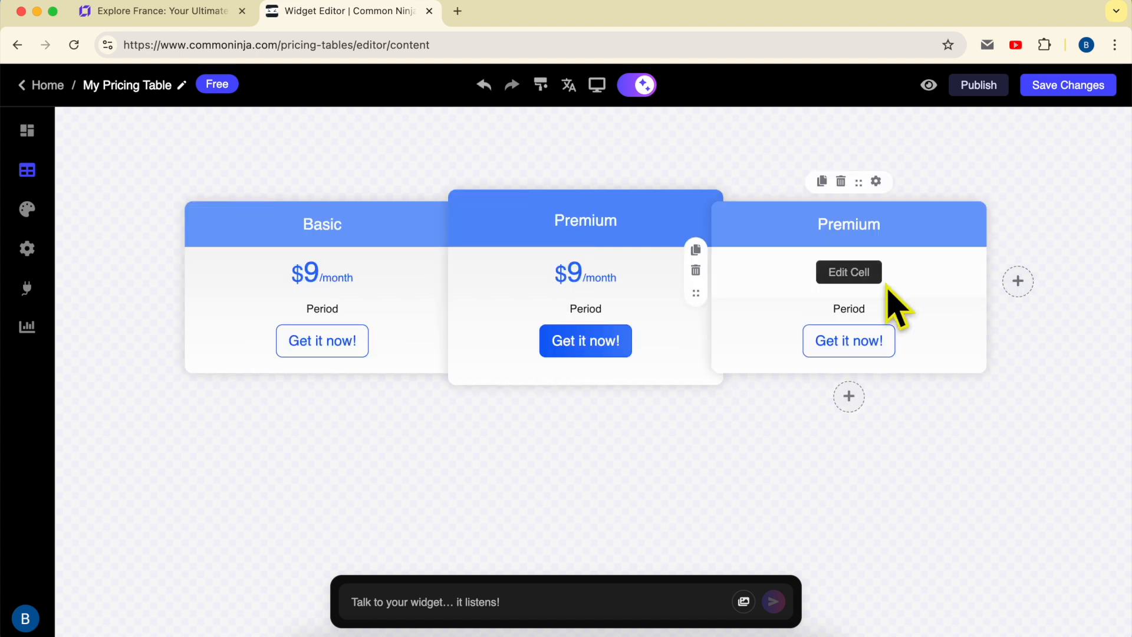
Examine the content, style and tooltip settings of the Basic plan's title cell, and its price cell's content settings.
click(338, 230)
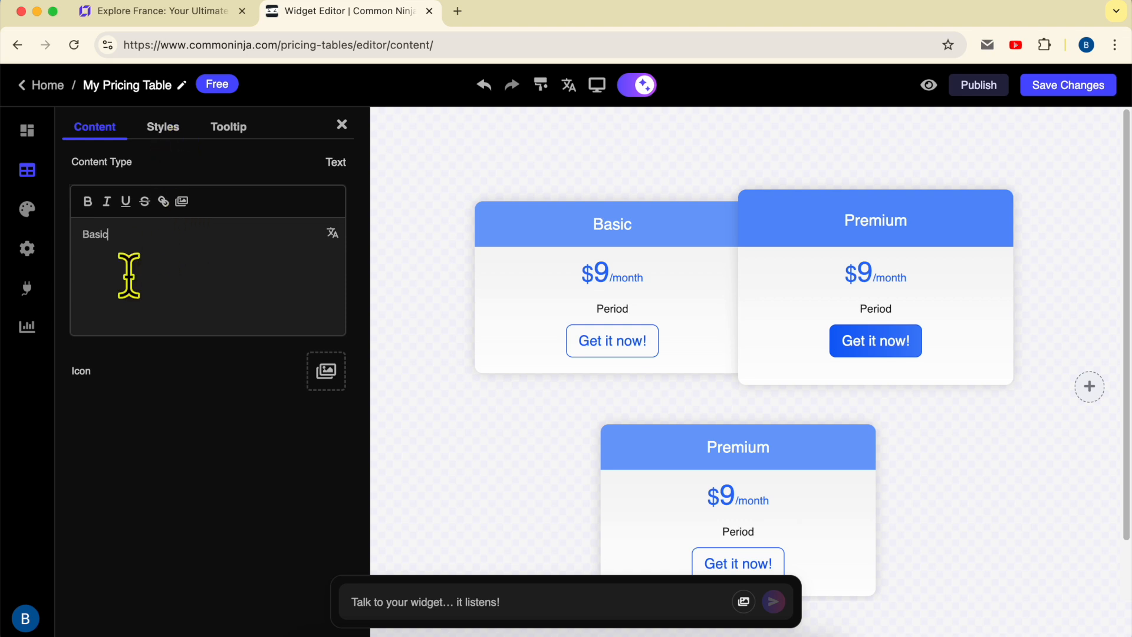
click(163, 128)
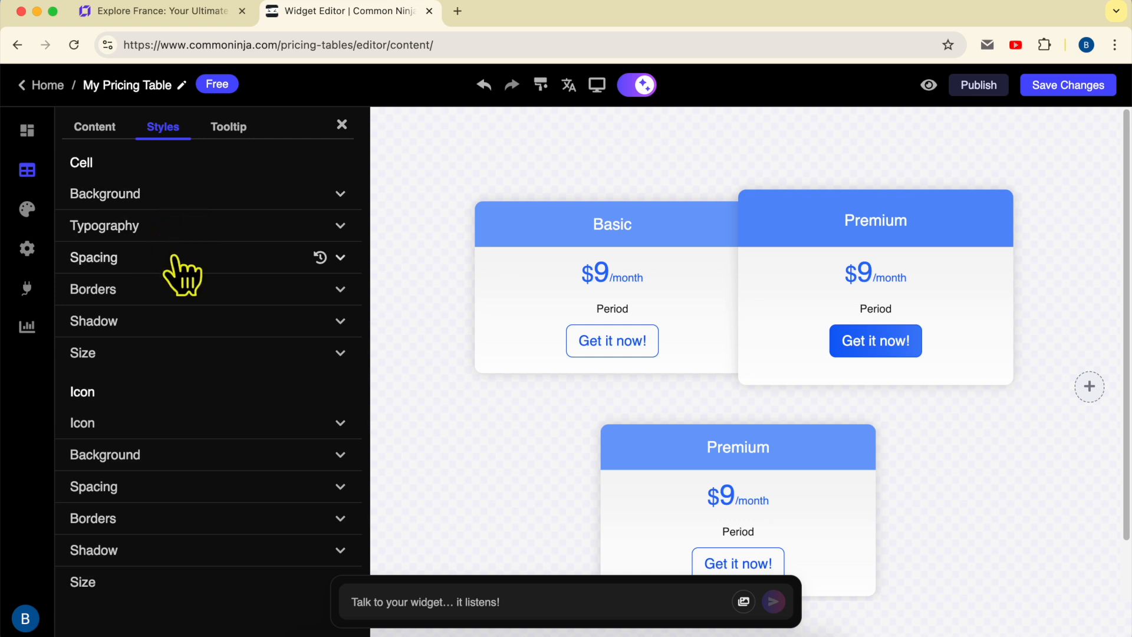
click(233, 127)
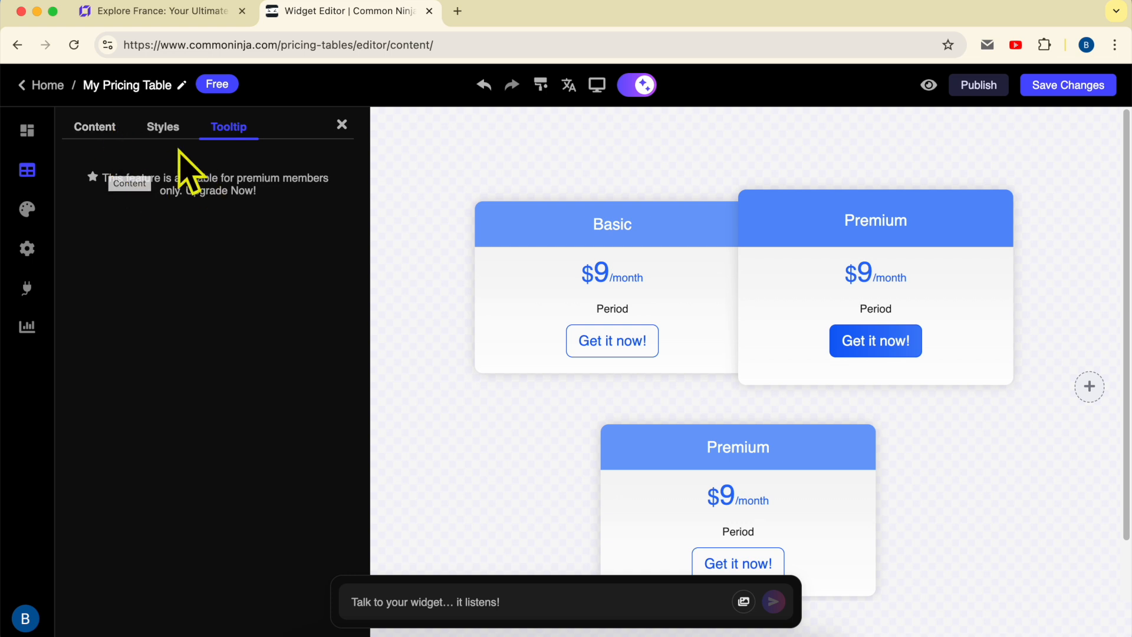
click(94, 128)
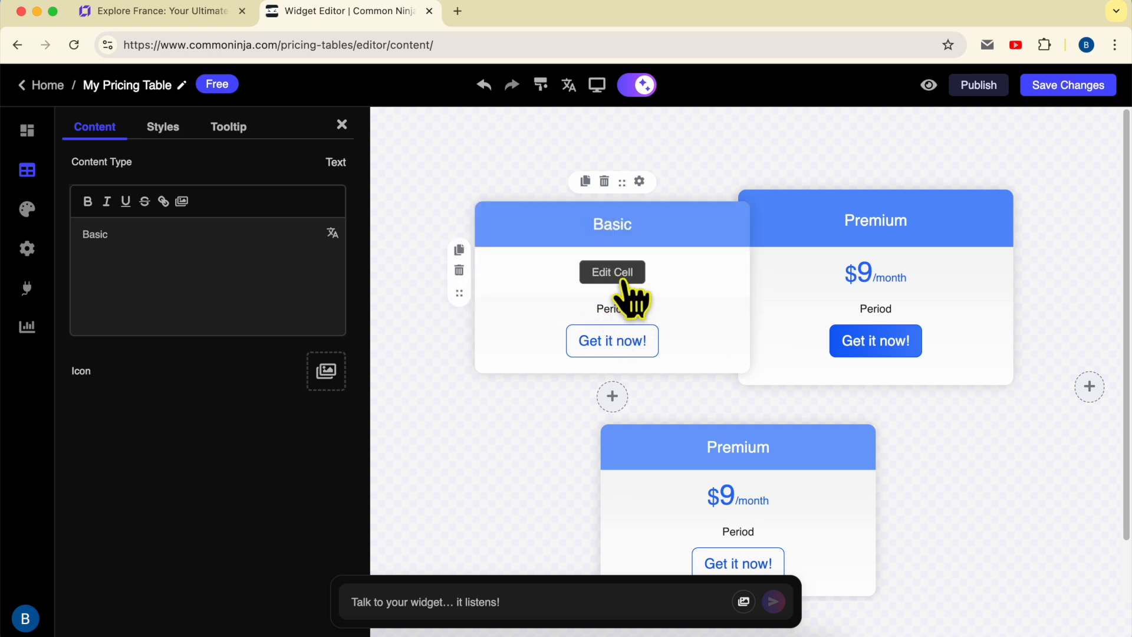
click(623, 286)
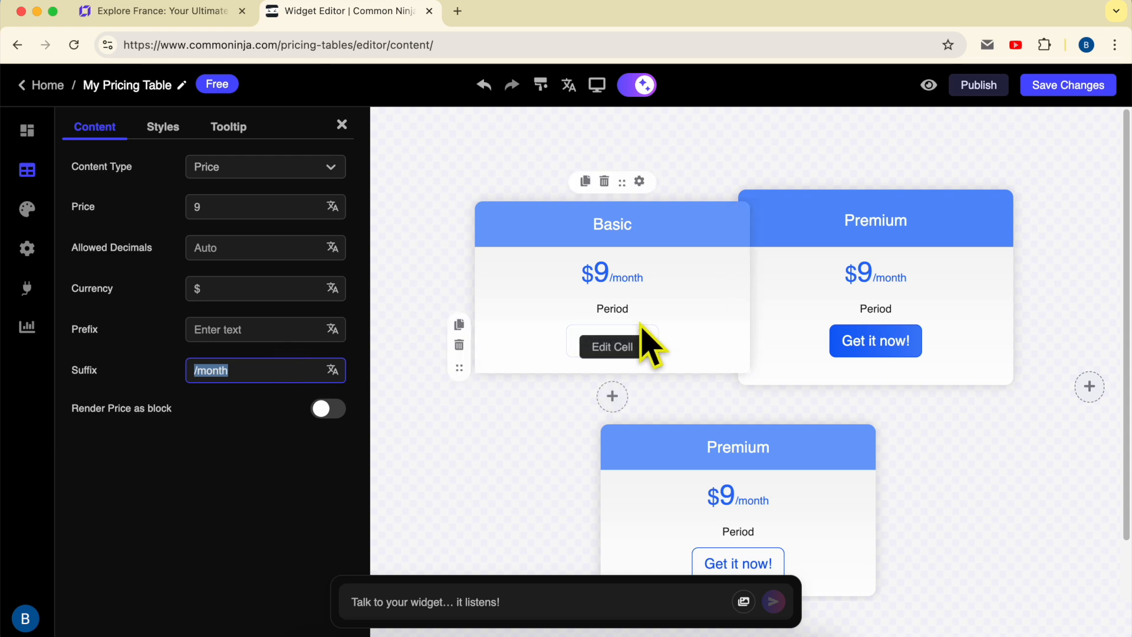
Delete the Period row from the Basic plan and open its button's text and link settings.
click(604, 311)
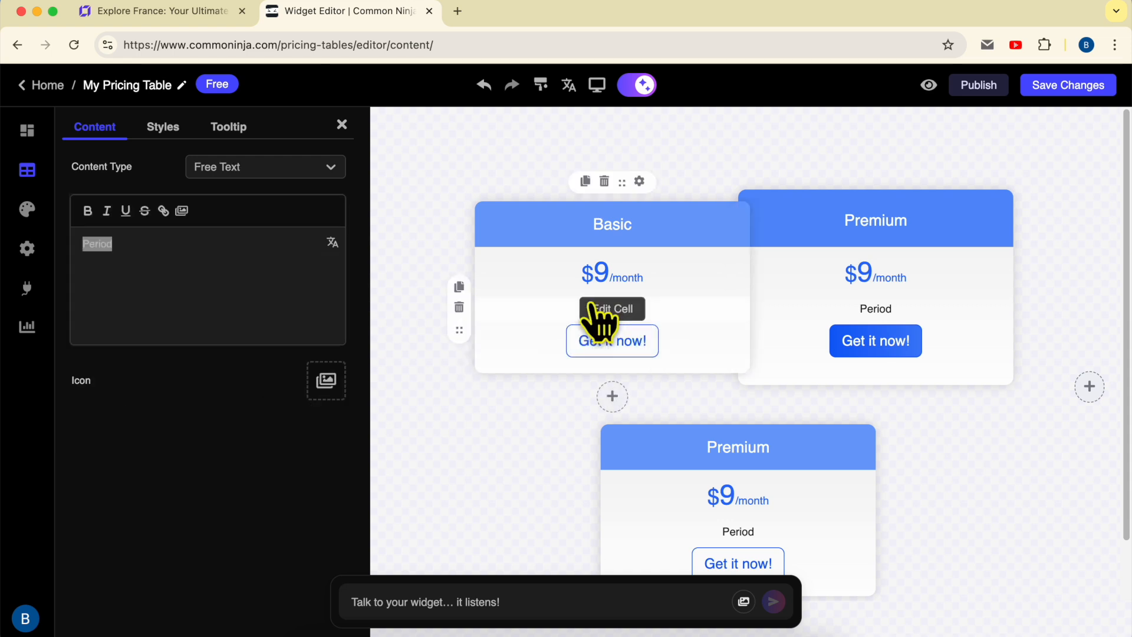
click(459, 305)
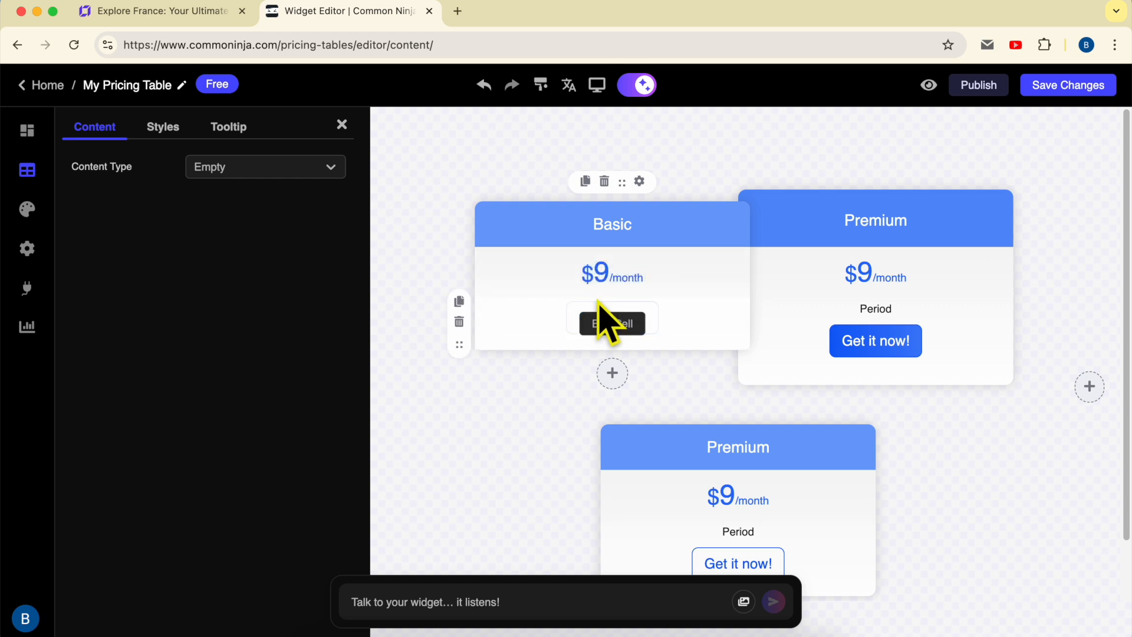
click(623, 323)
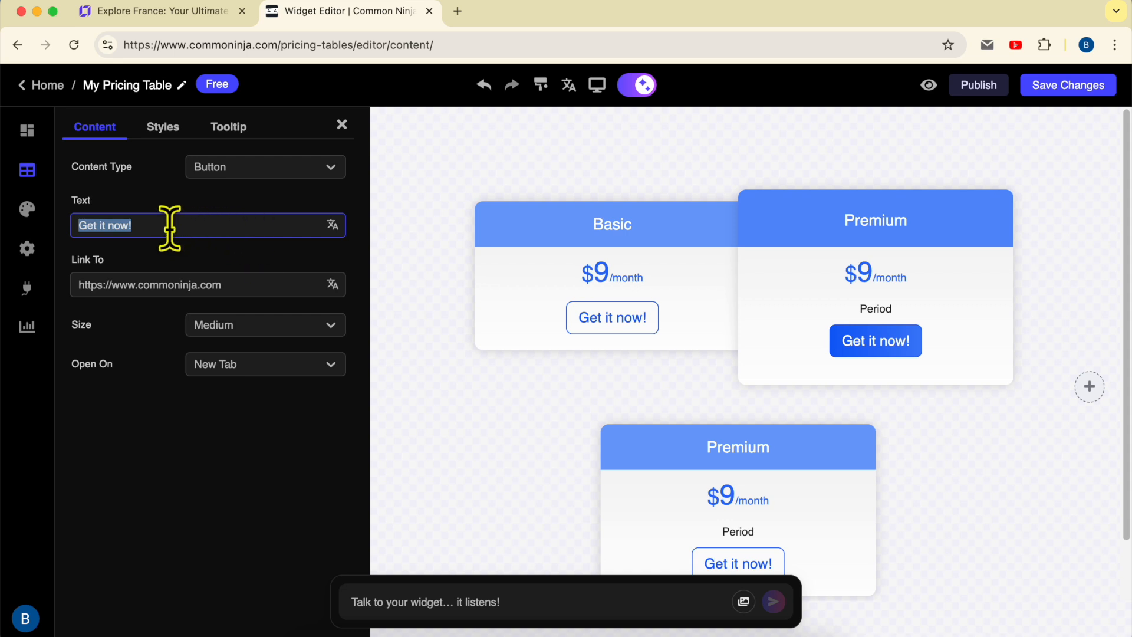
click(231, 276)
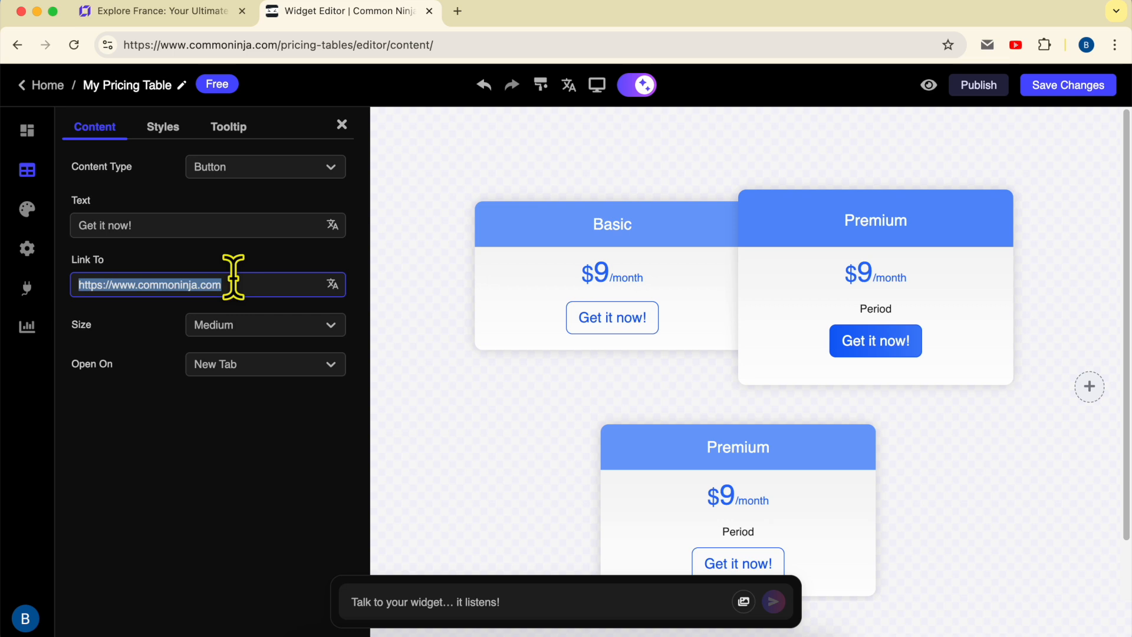
Add a free text row below the Basic plan's button and select its placeholder text.
click(613, 371)
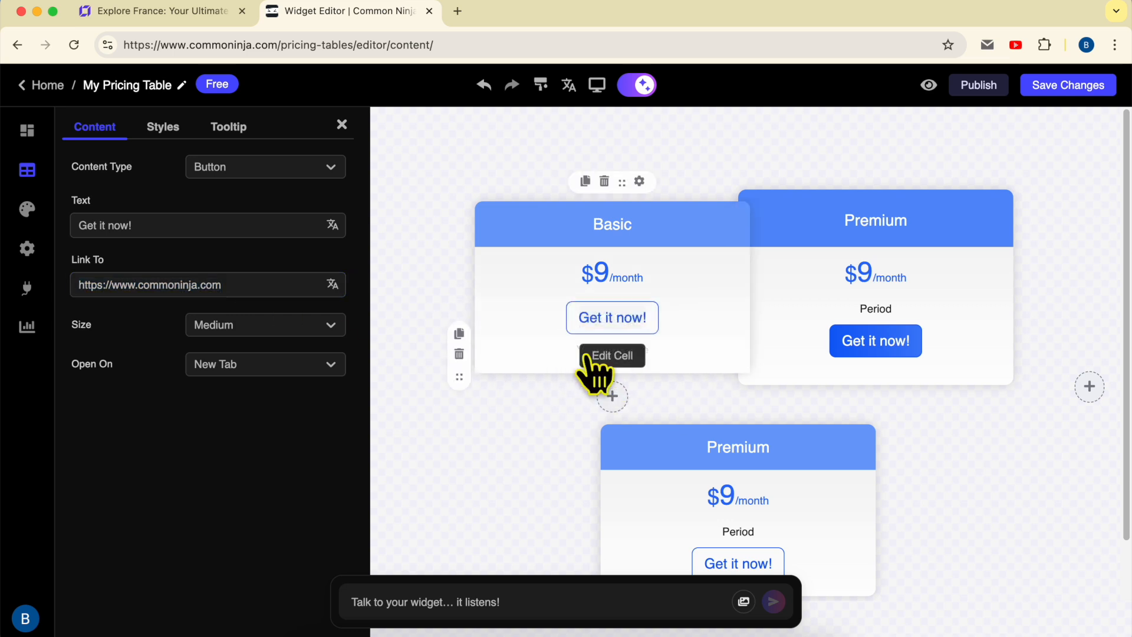
click(614, 362)
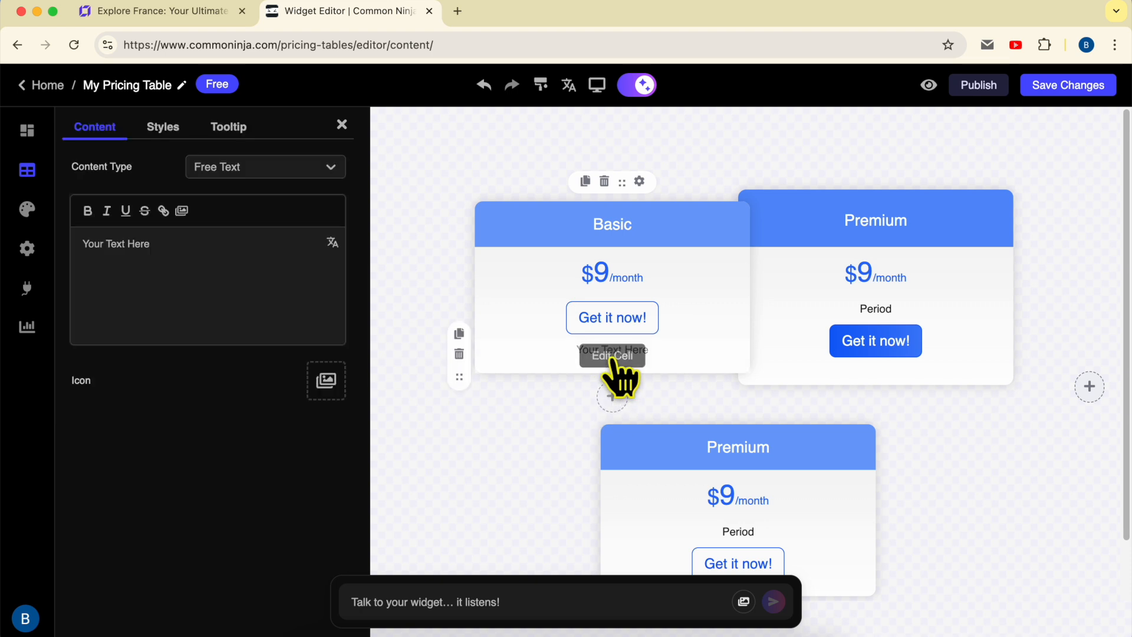
triple_click(224, 266)
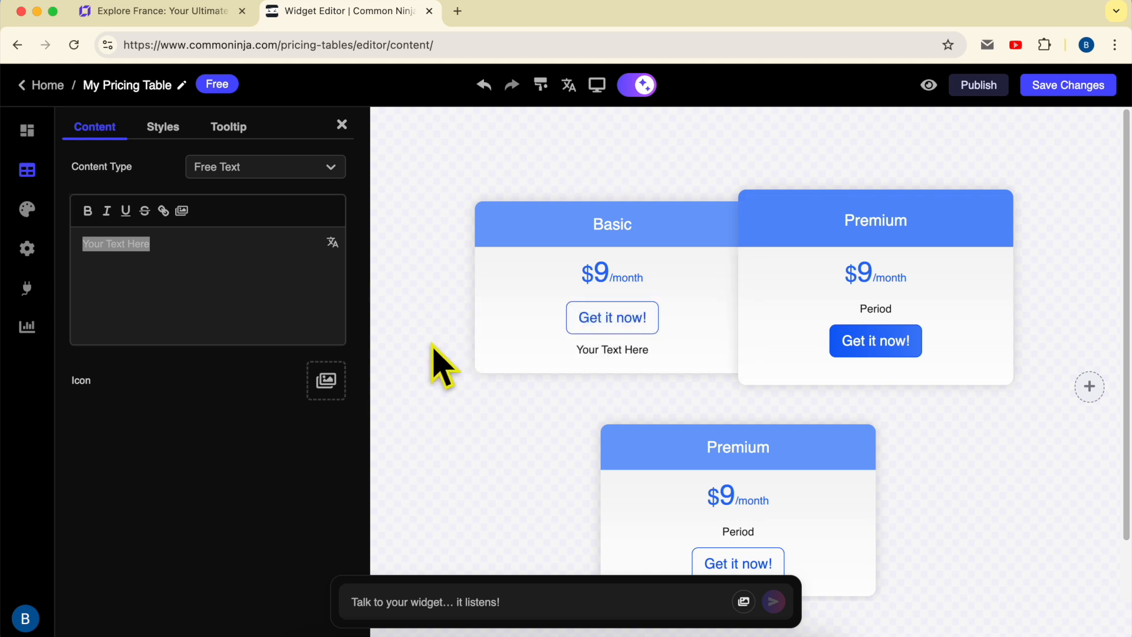
Save the pricing table widget and assign it to My First Project.
click(1064, 90)
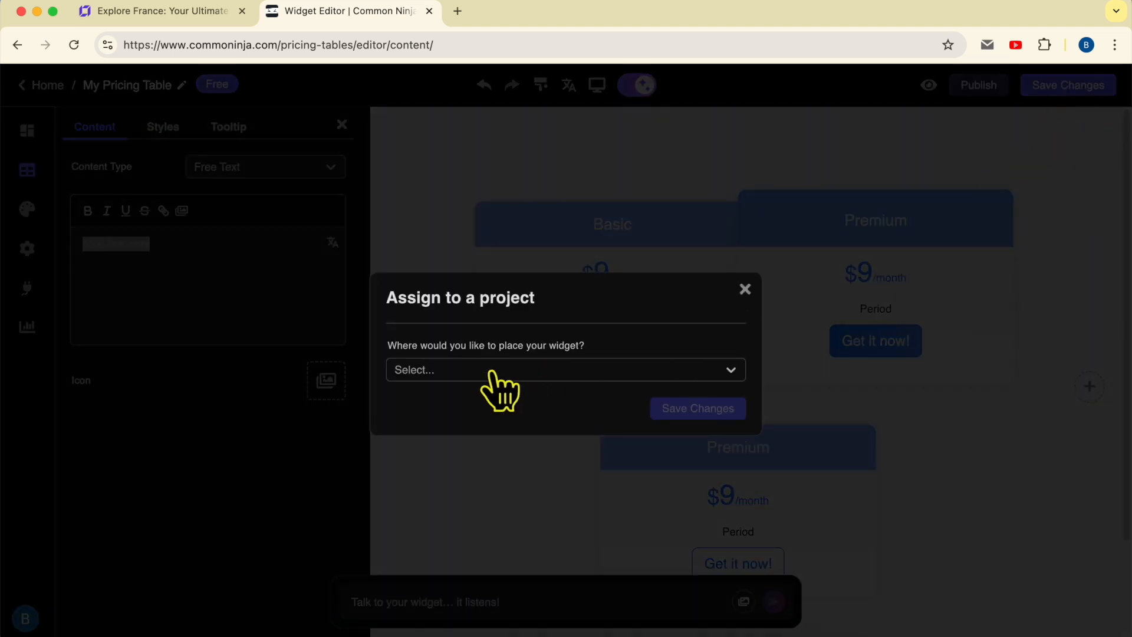
click(495, 371)
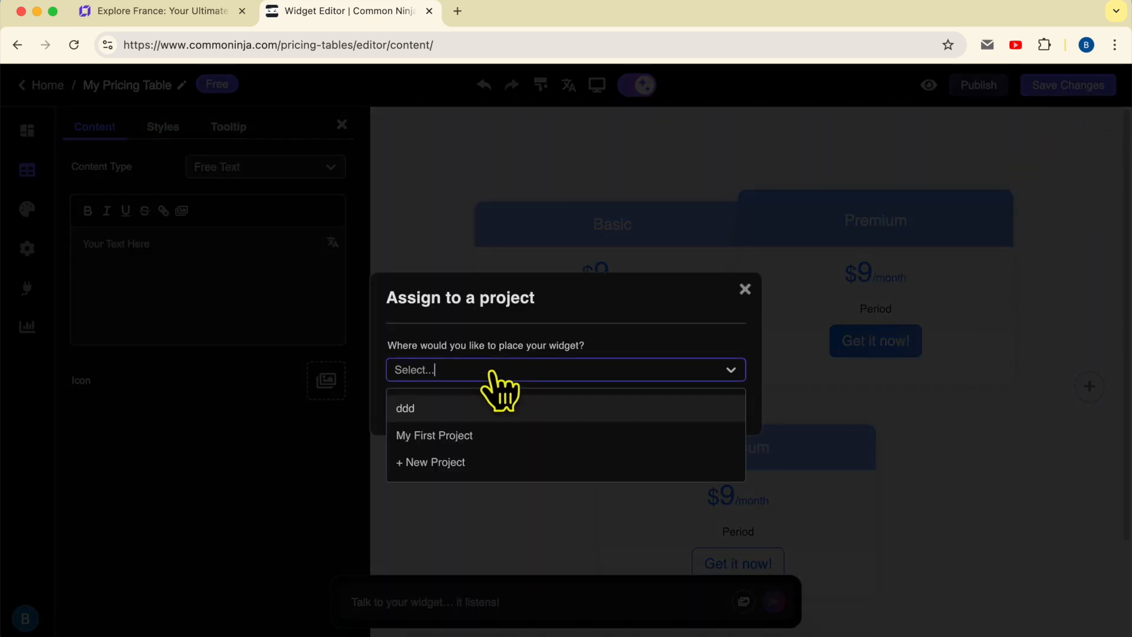
click(485, 438)
click(699, 408)
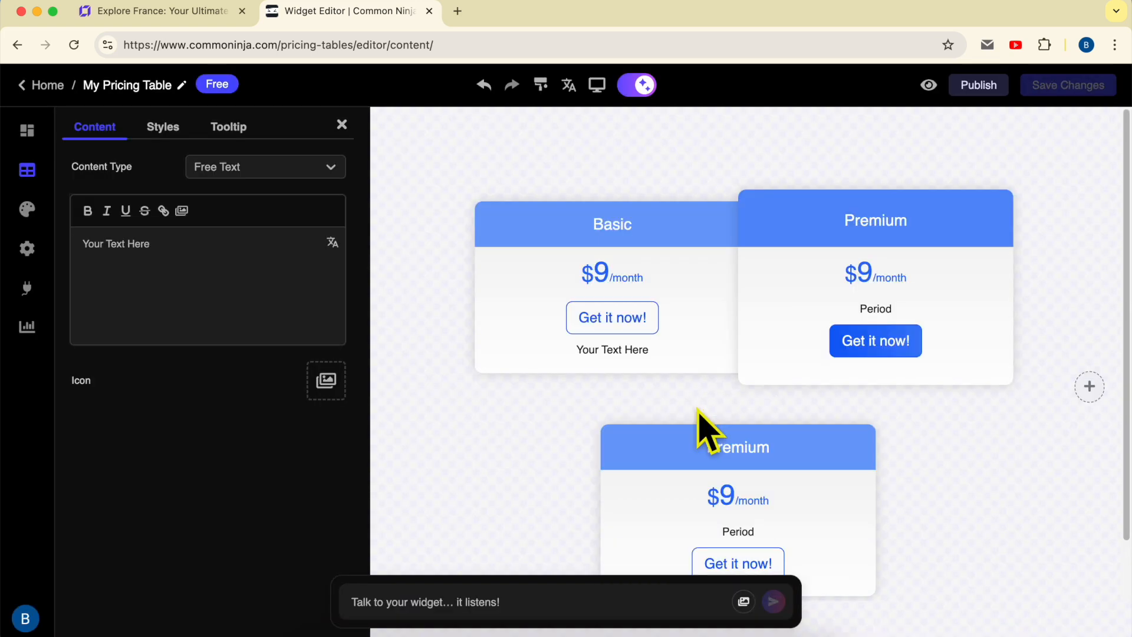
Dismiss the plan upgrade notice and leave the pricing table editor for the dashboard without saving.
drag(431, 154, 720, 159)
click(714, 151)
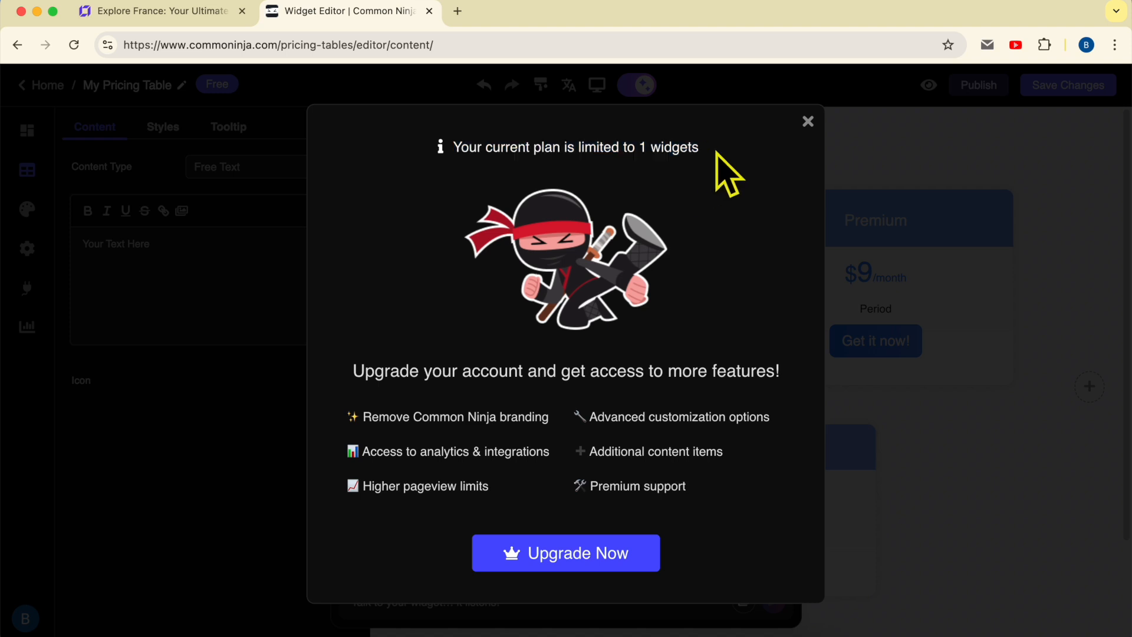
click(808, 122)
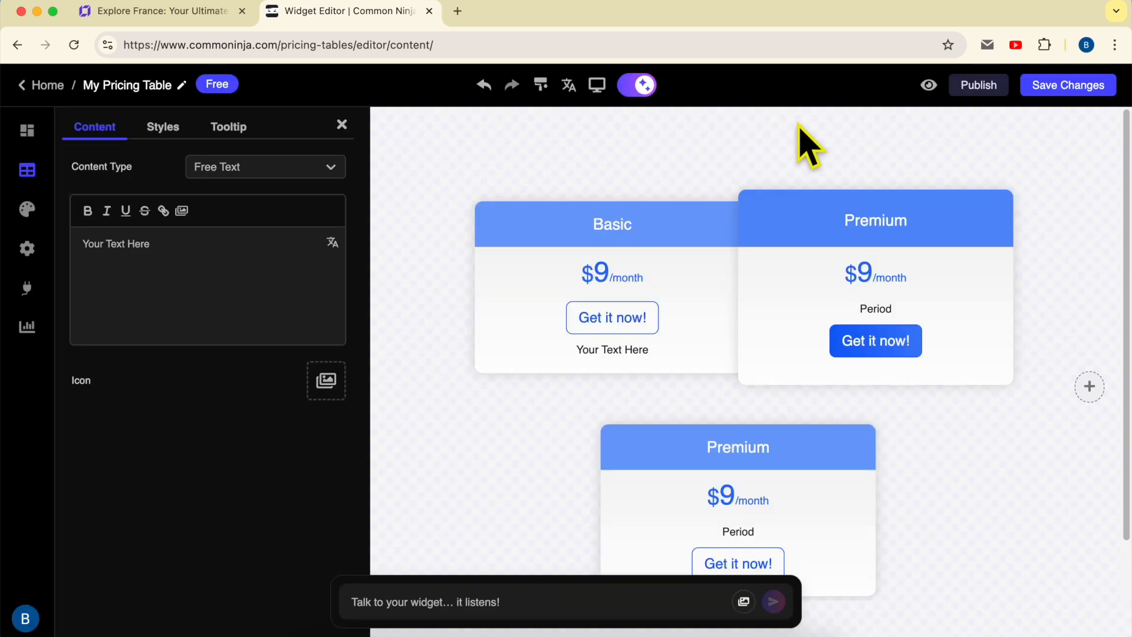
click(53, 87)
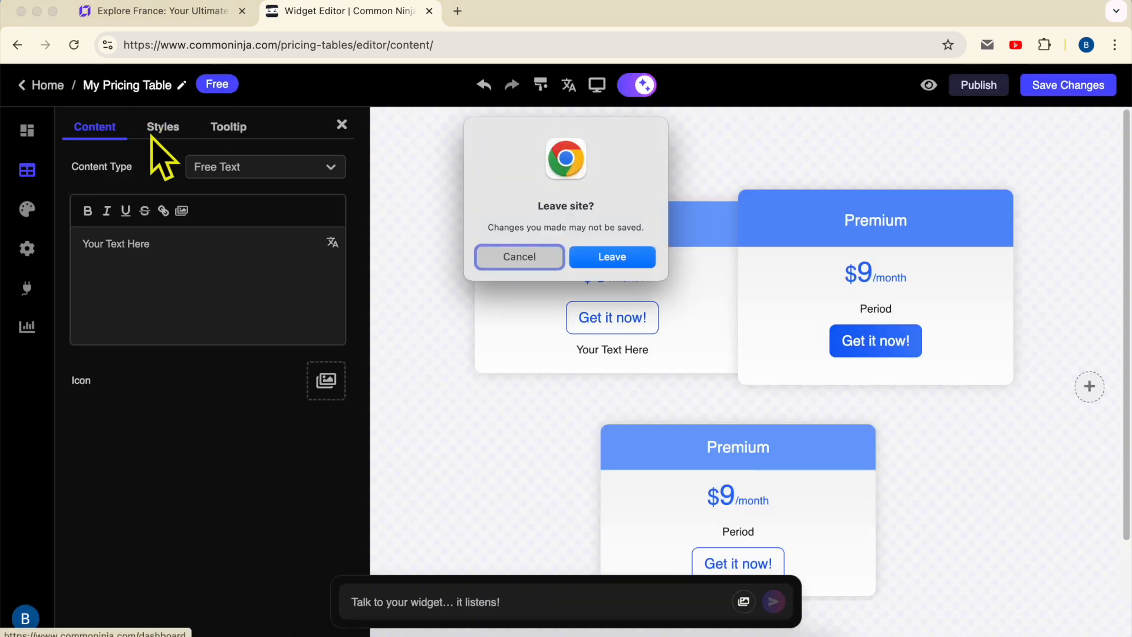
click(595, 255)
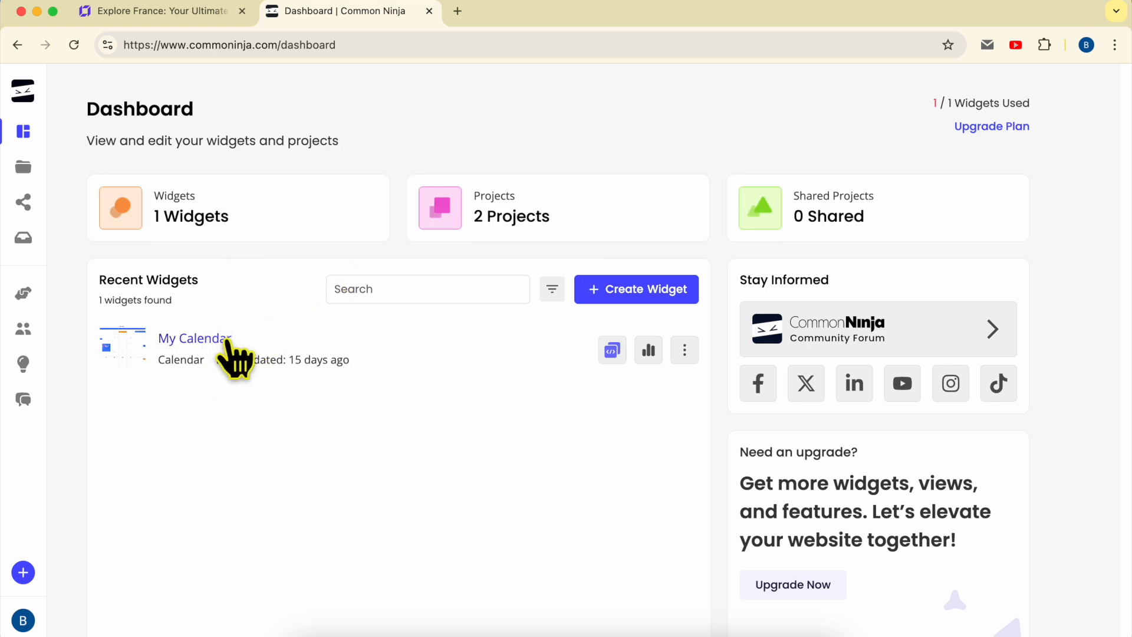
Delete the My Calendar widget and check the project list before returning to the dashboard.
click(685, 352)
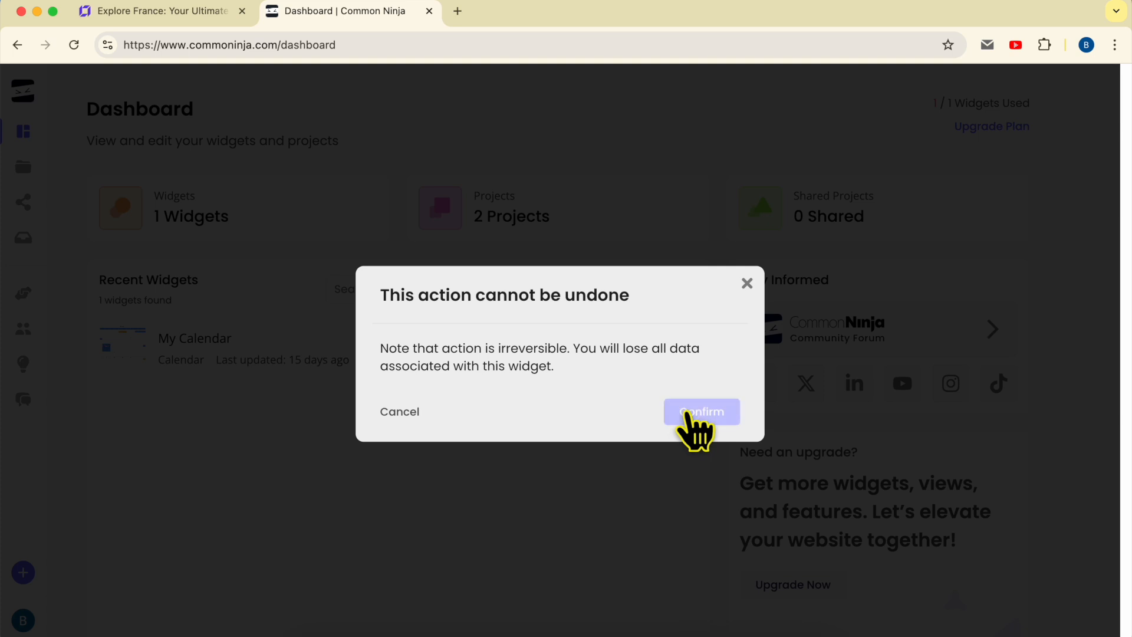
click(687, 412)
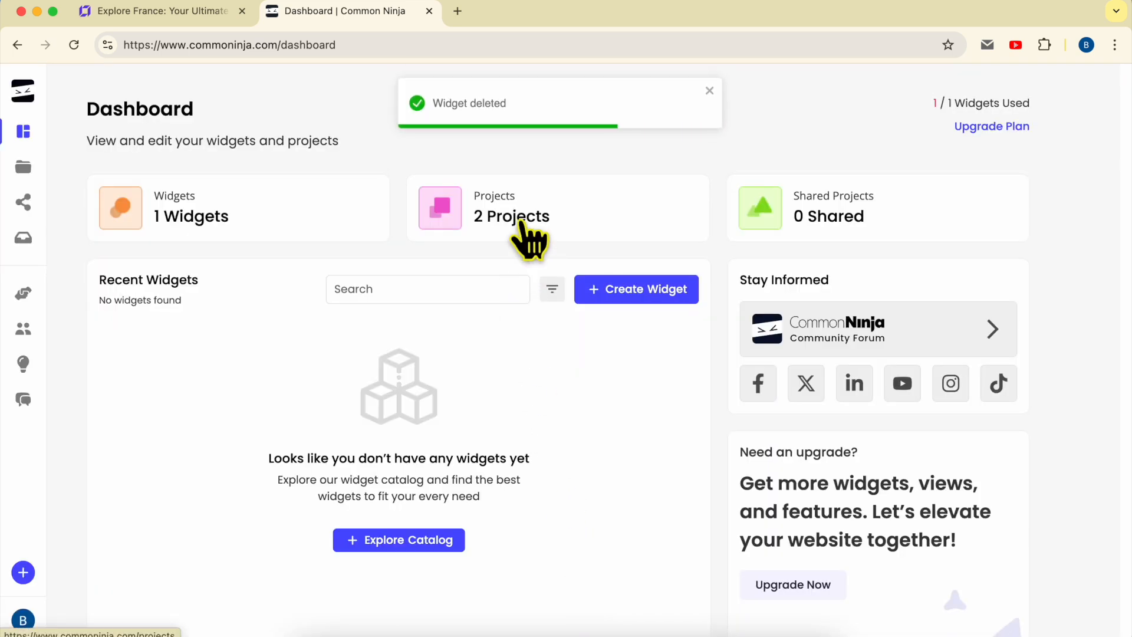
click(525, 237)
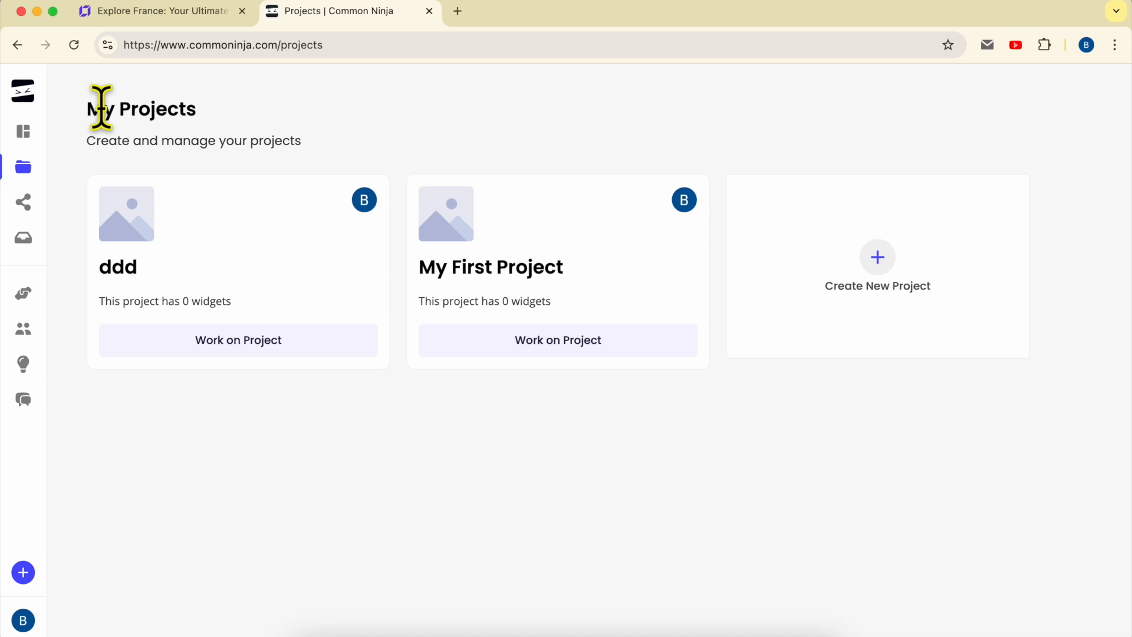
click(17, 46)
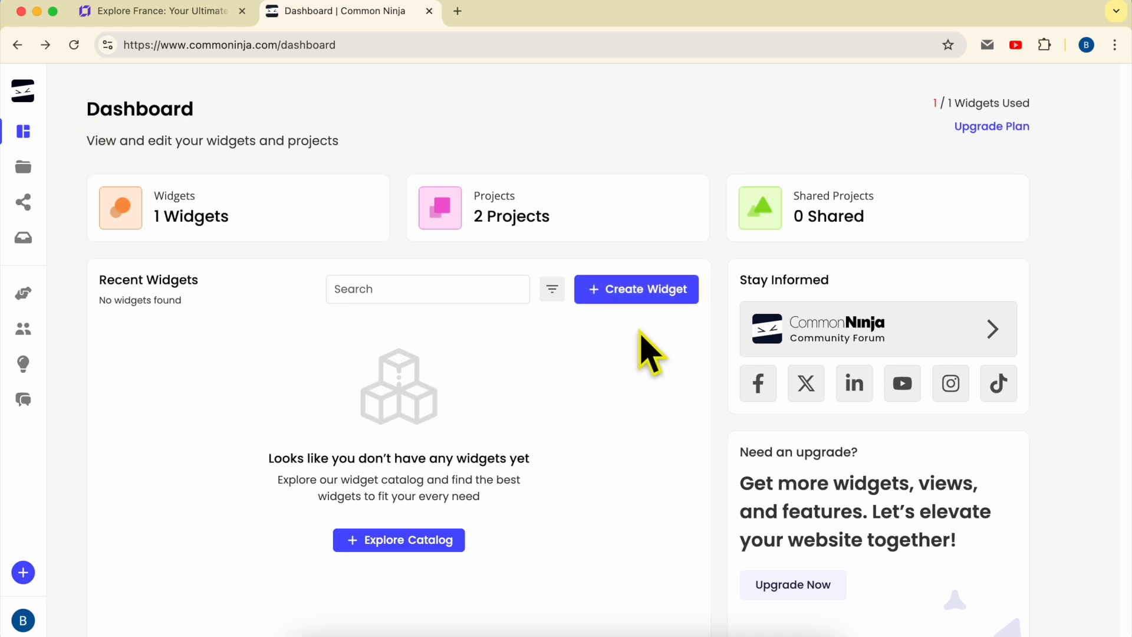
Create a new widget by searching the widget catalog for "pricing" and choosing the pricing table.
click(640, 289)
click(204, 174)
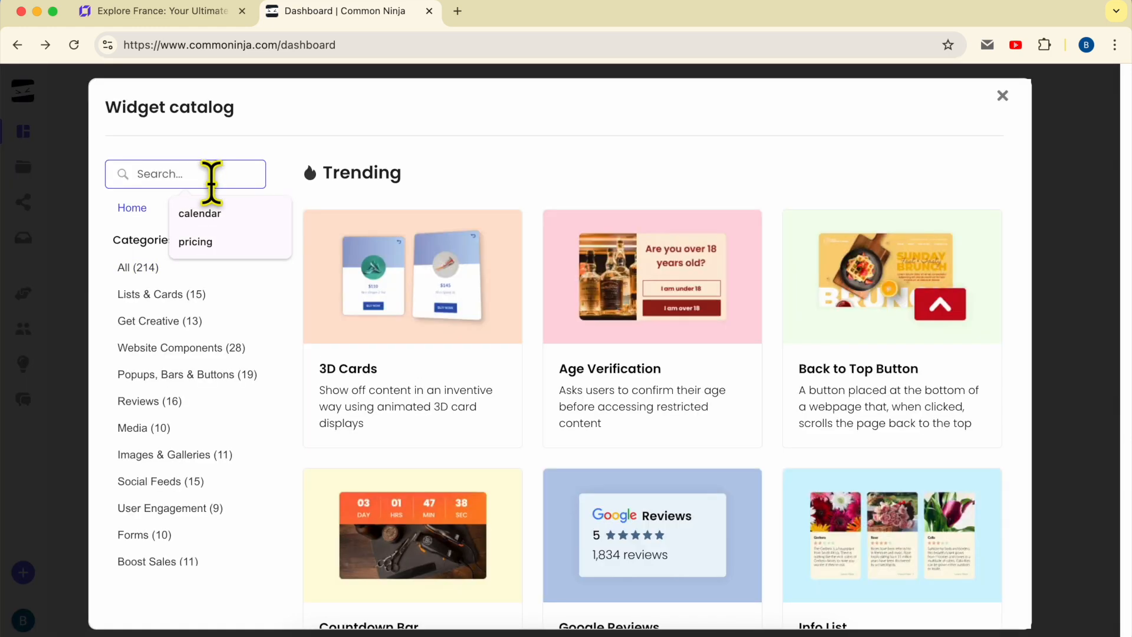
text(pricing)
click(430, 253)
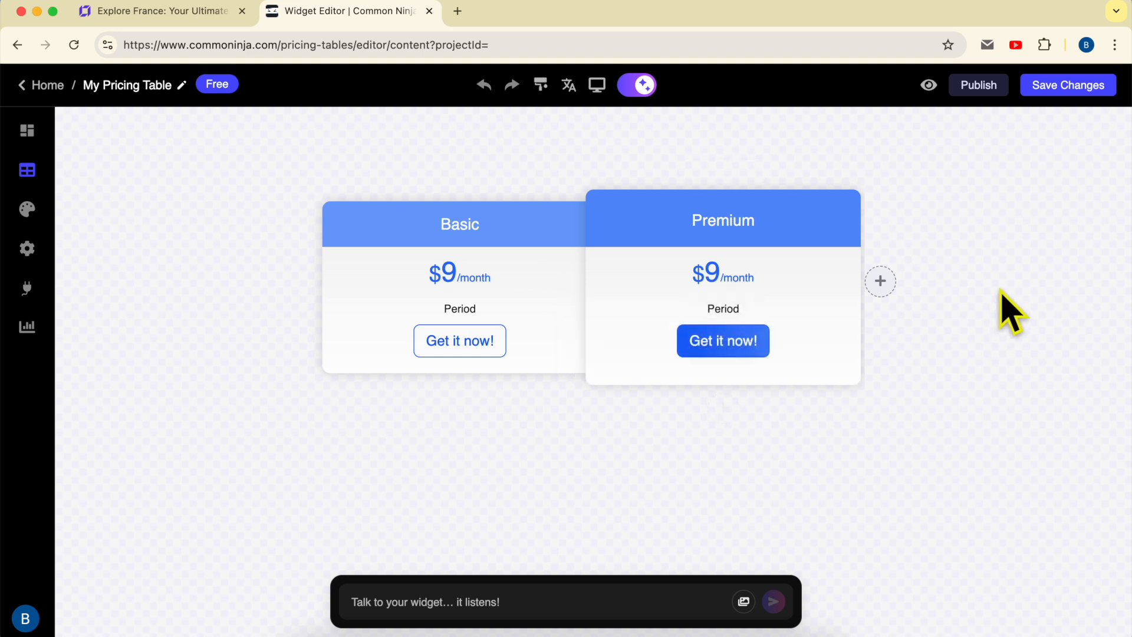
Save the new pricing table widget with its default content and assign it to a project.
click(1069, 86)
click(649, 371)
click(649, 433)
click(705, 408)
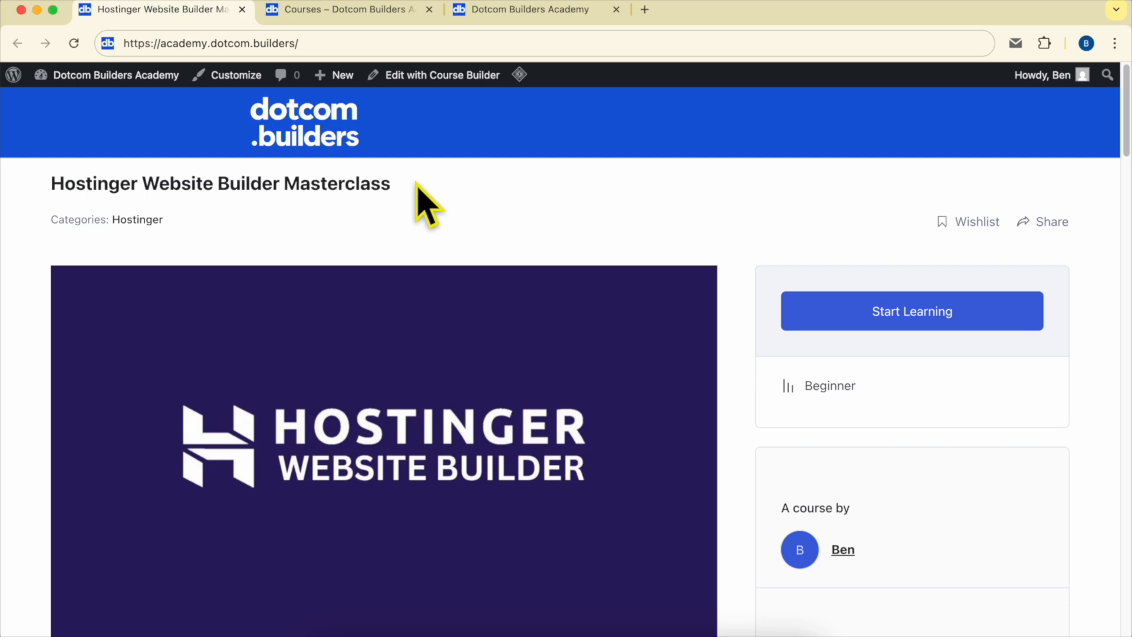
Review the course content list of the Hostinger Website Builder Masterclass, expanding the Editing Page Content chapter.
scroll(420, 195, down, 15)
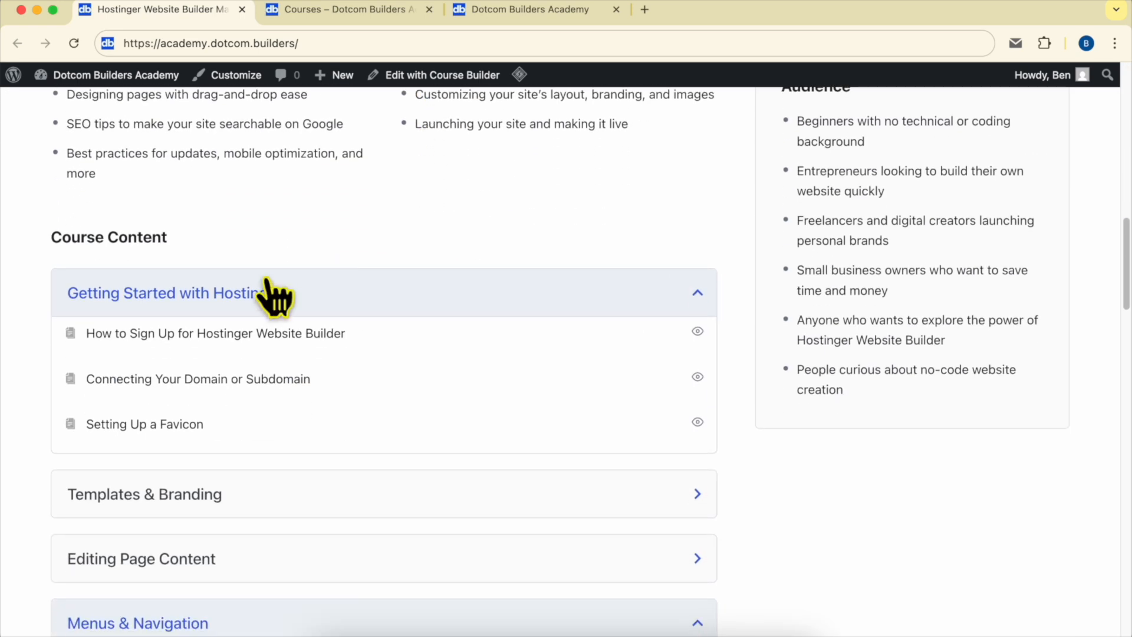
scroll(283, 312, down, 1)
scroll(201, 304, down, 5)
scroll(144, 284, down, 2)
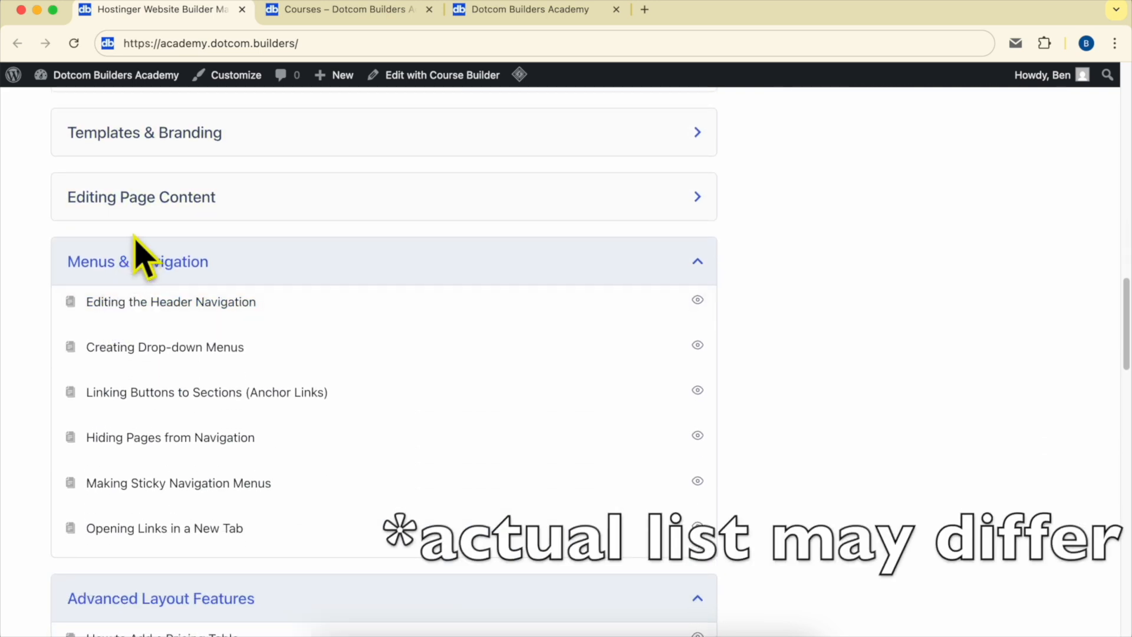
click(203, 207)
scroll(277, 312, down, 4)
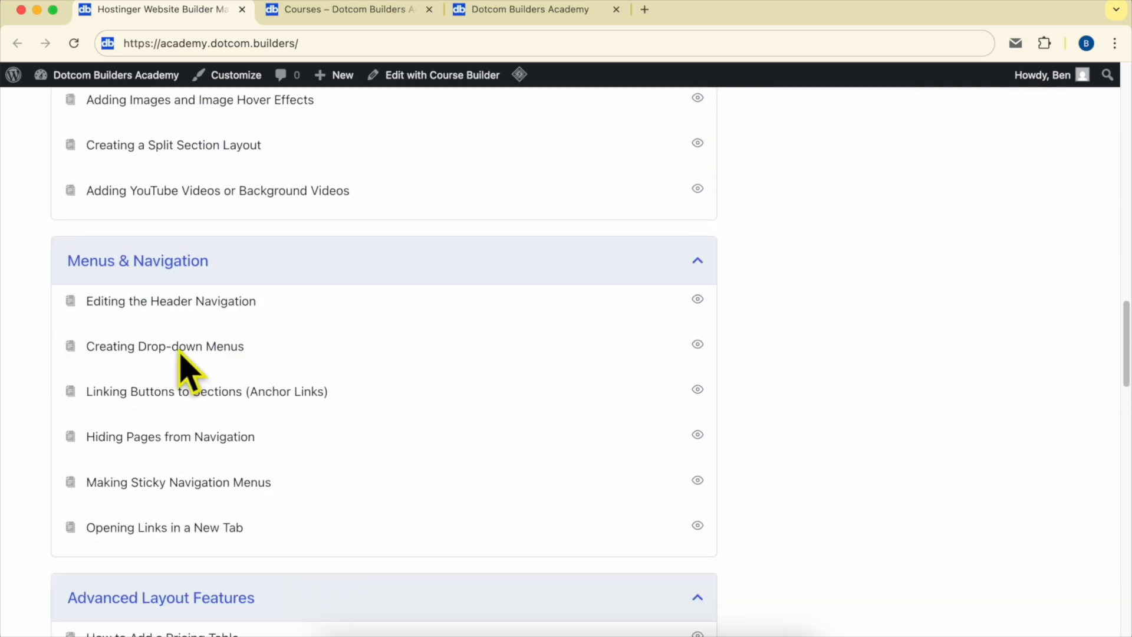
scroll(236, 253, down, 9)
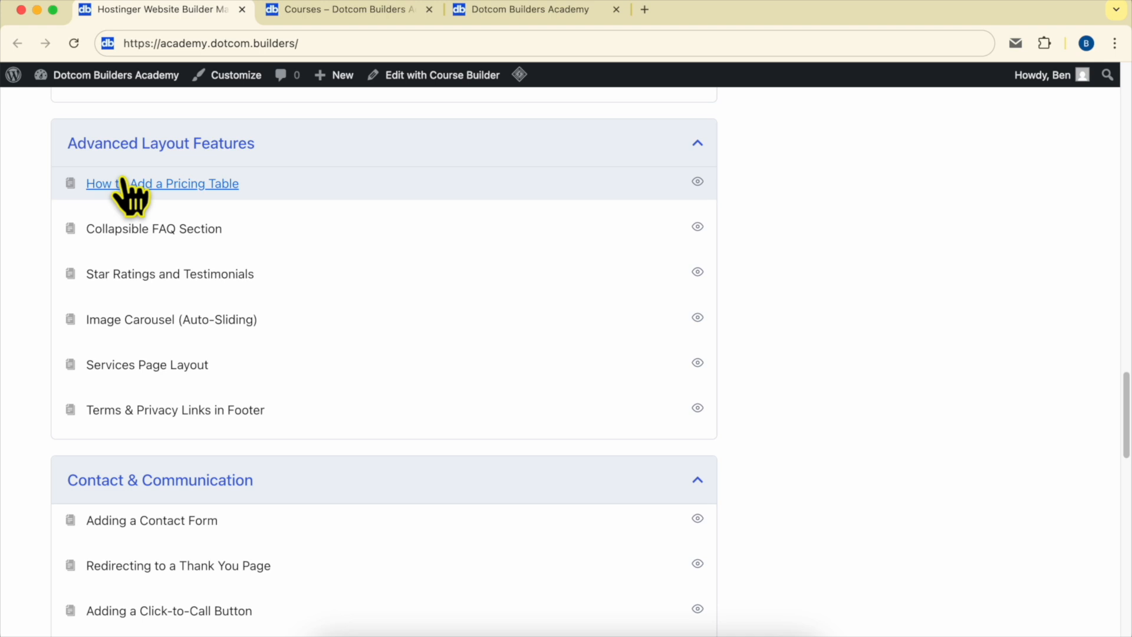
scroll(63, 322, down, 7)
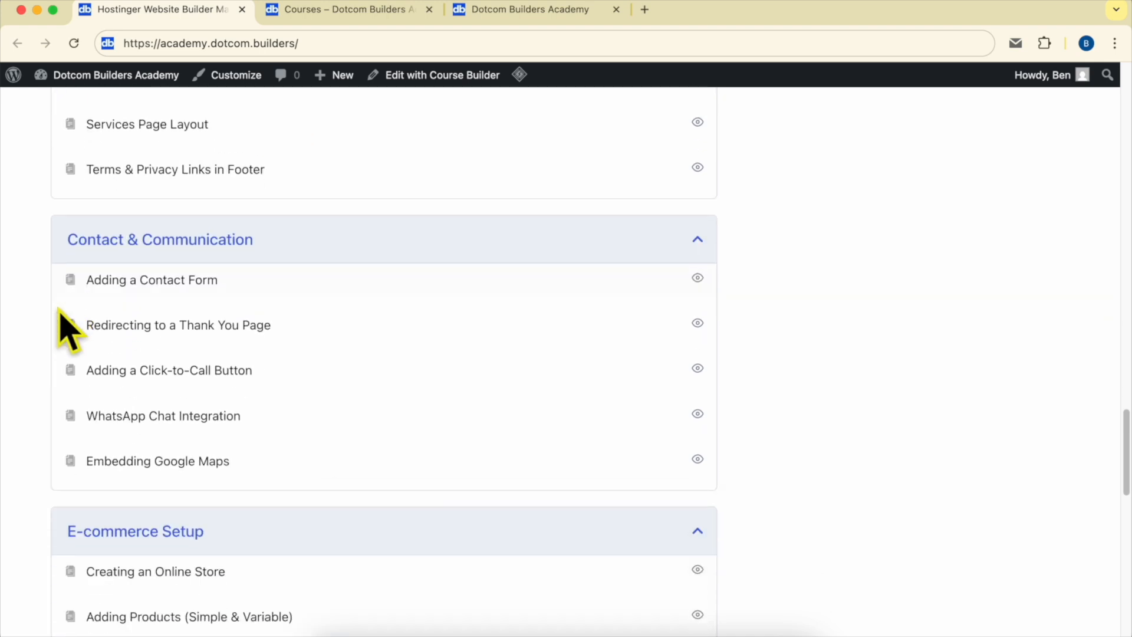
scroll(303, 265, down, 5)
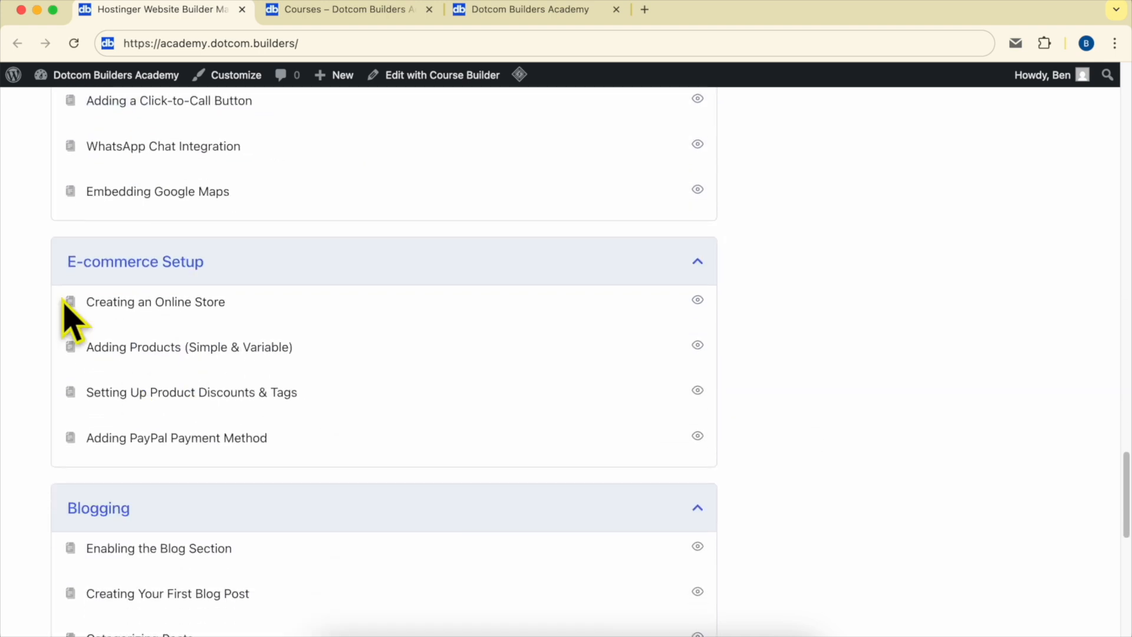
scroll(356, 307, down, 11)
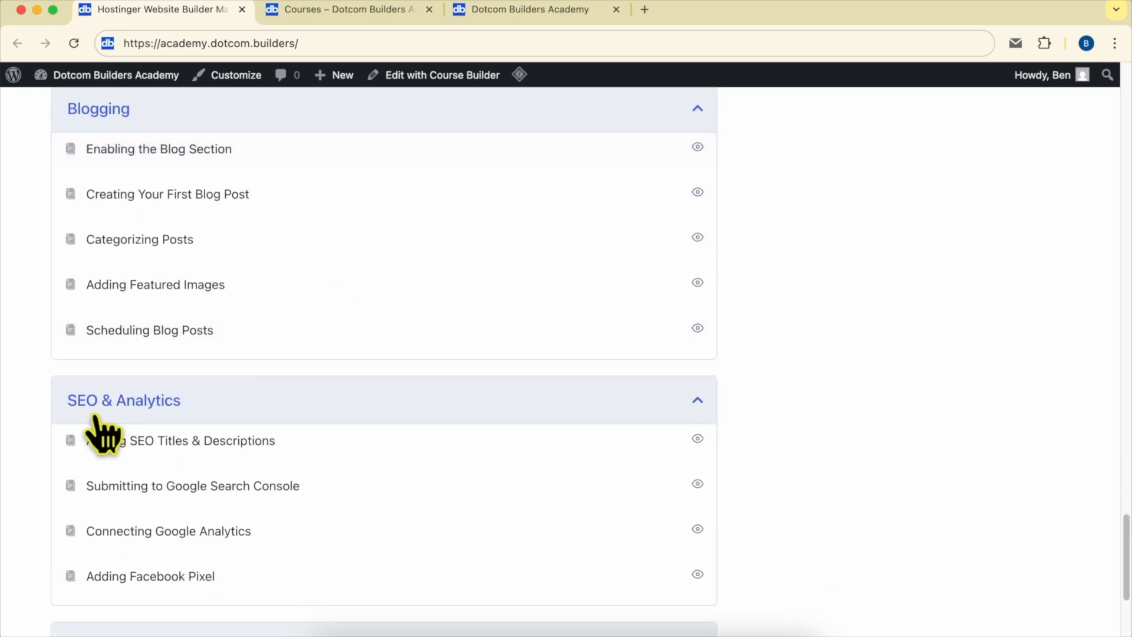
scroll(151, 435, down, 2)
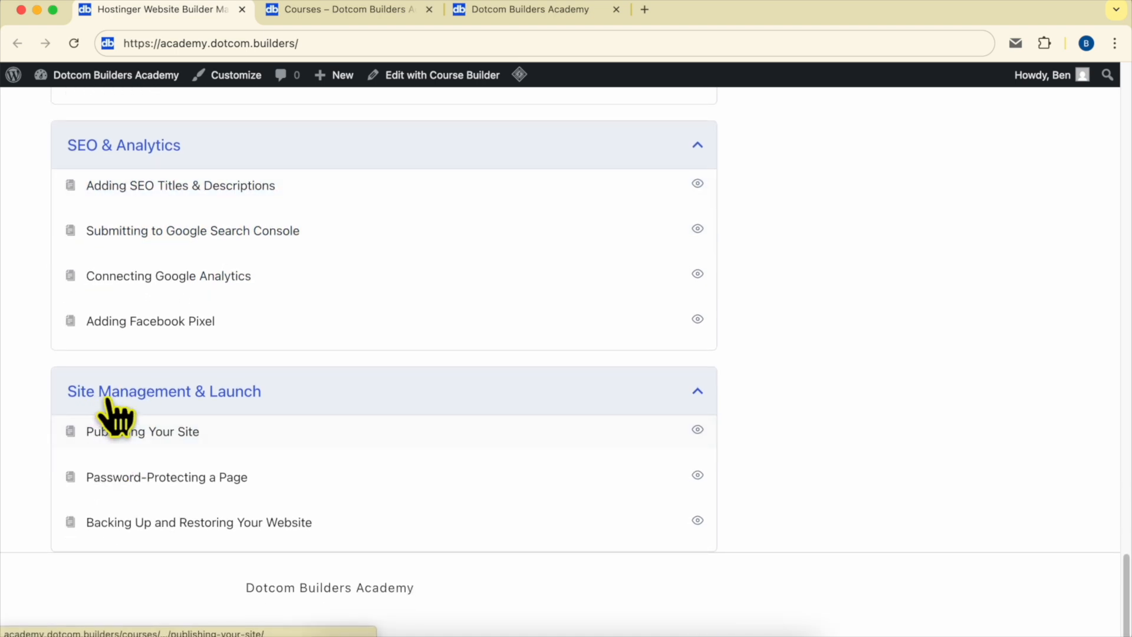
scroll(454, 416, up, 20)
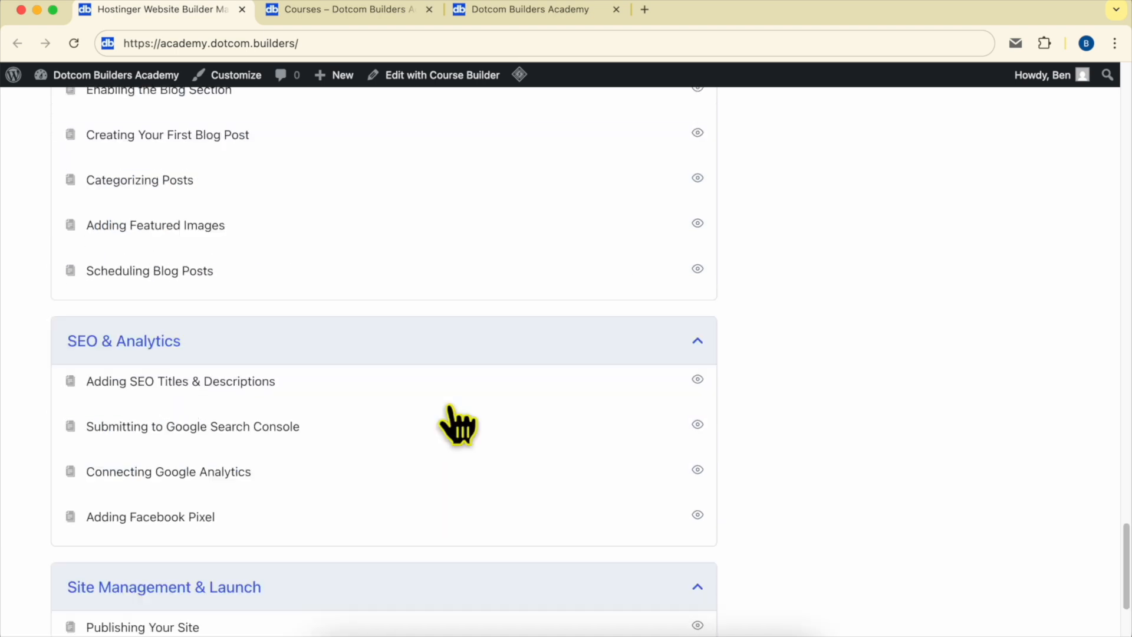
scroll(459, 428, up, 10)
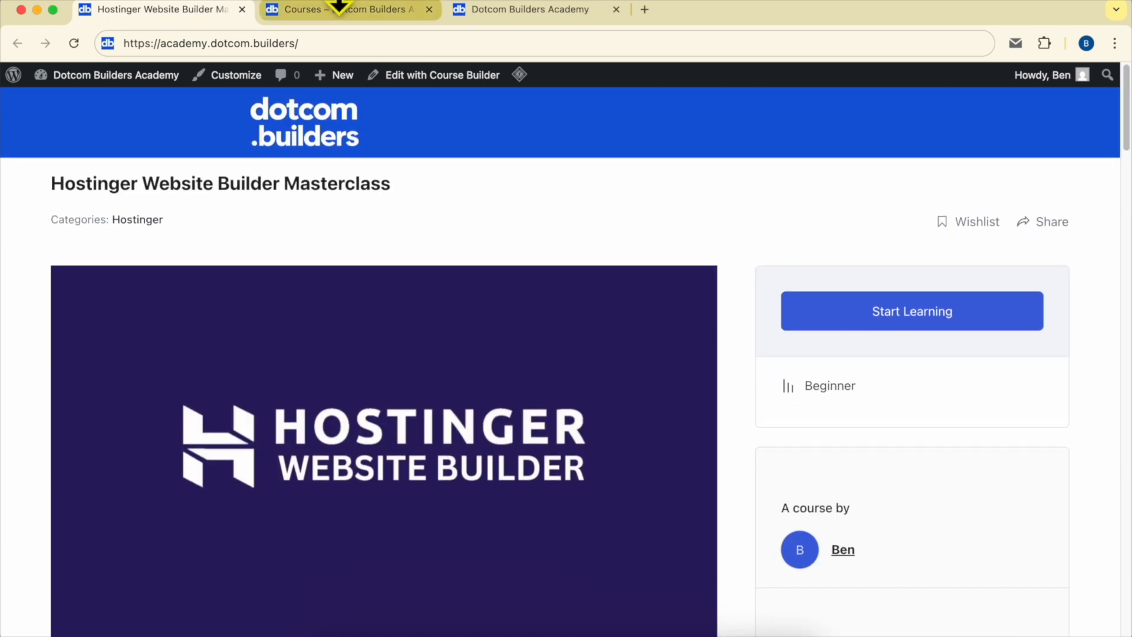
Look over the Dotcom Builders Academy course overview and its joining page.
click(336, 10)
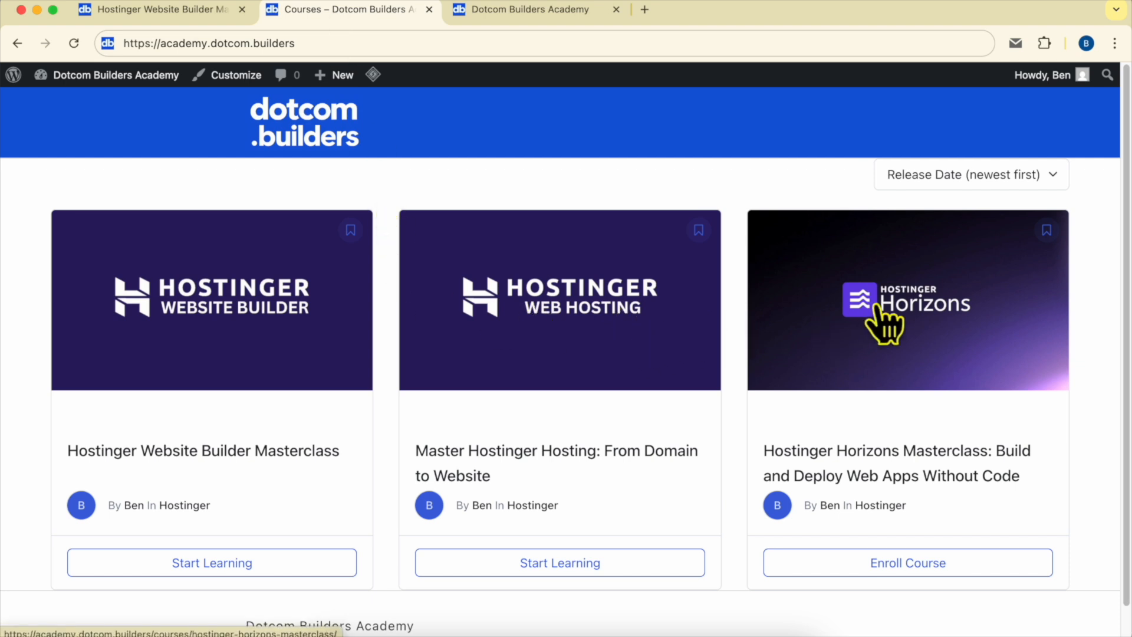
click(502, 11)
drag(144, 43, 436, 37)
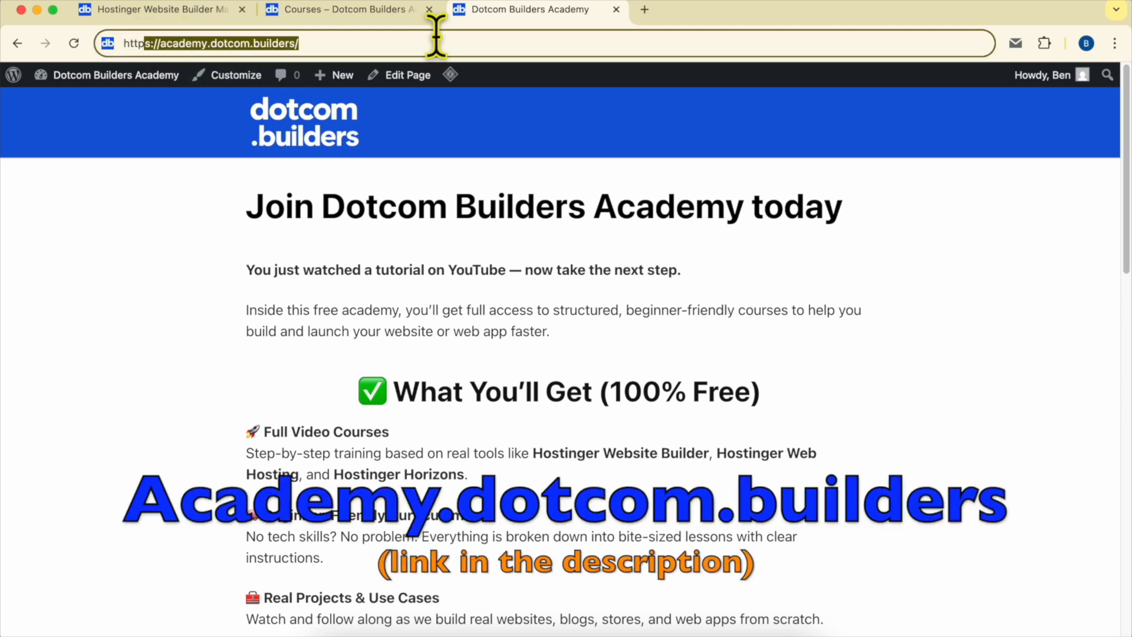
scroll(666, 319, down, 15)
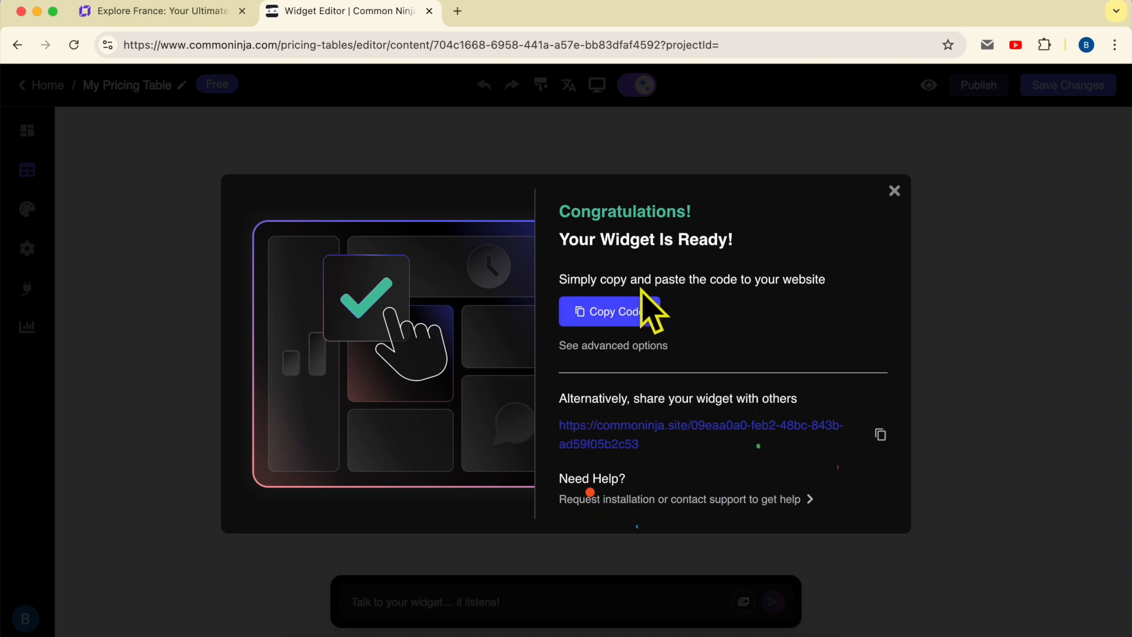
Copy the pricing table widget's code and place an Embed code element in the blank section of the Hostinger page.
click(620, 313)
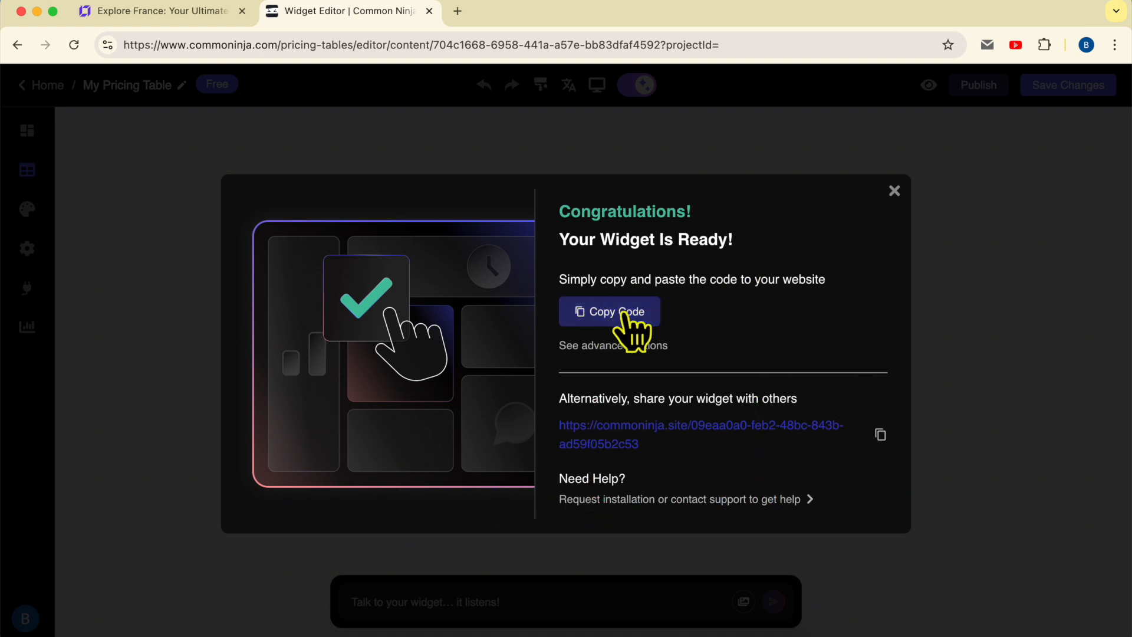
click(204, 12)
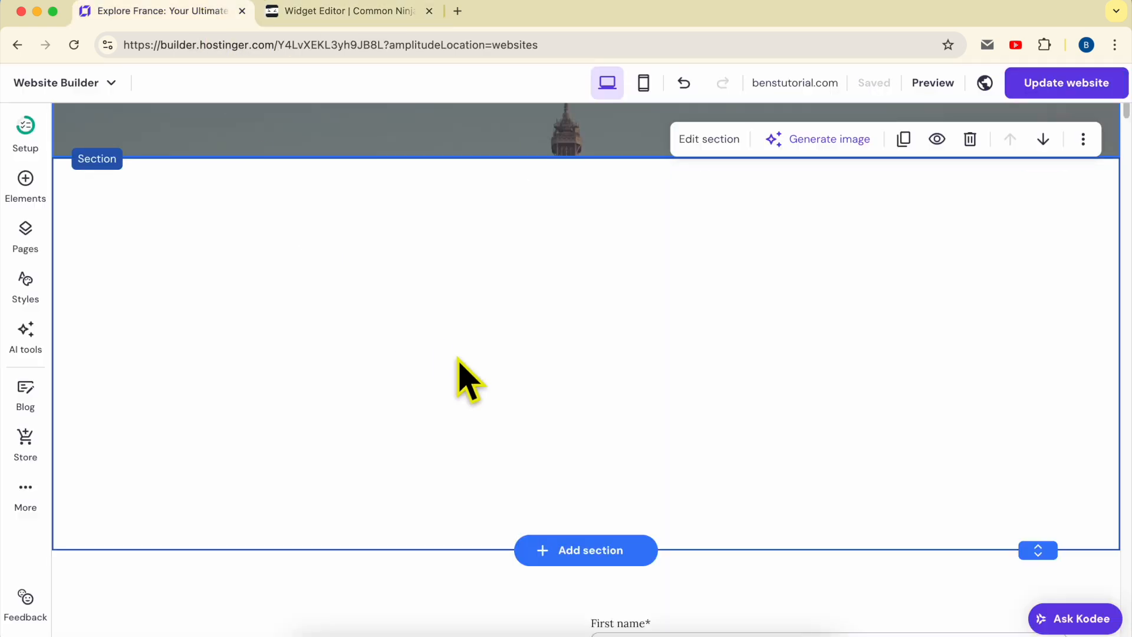
click(26, 182)
scroll(139, 466, down, 3)
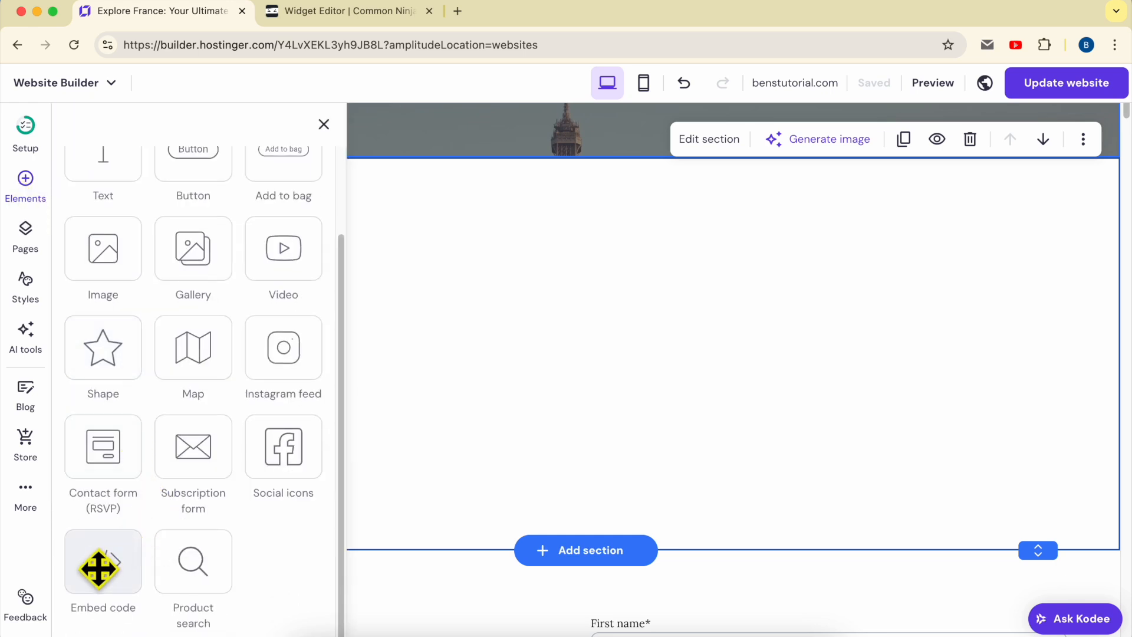
drag(97, 569, 629, 250)
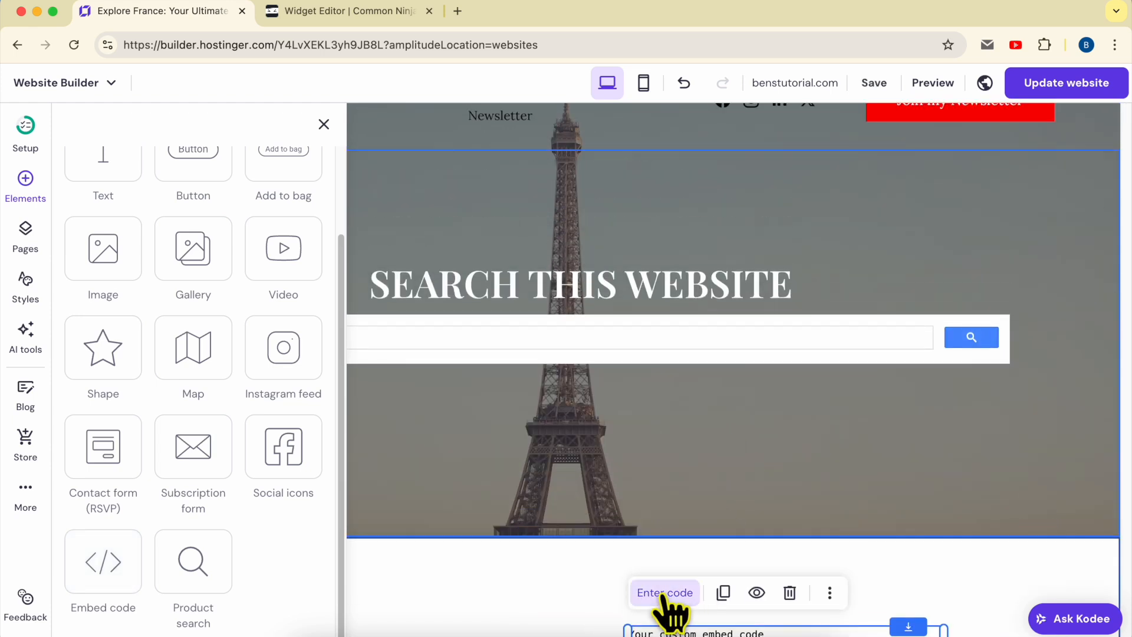
Replace the embed element's placeholder code with the copied Common Ninja widget code and apply it.
click(665, 593)
key(super+a)
key(BackSpace)
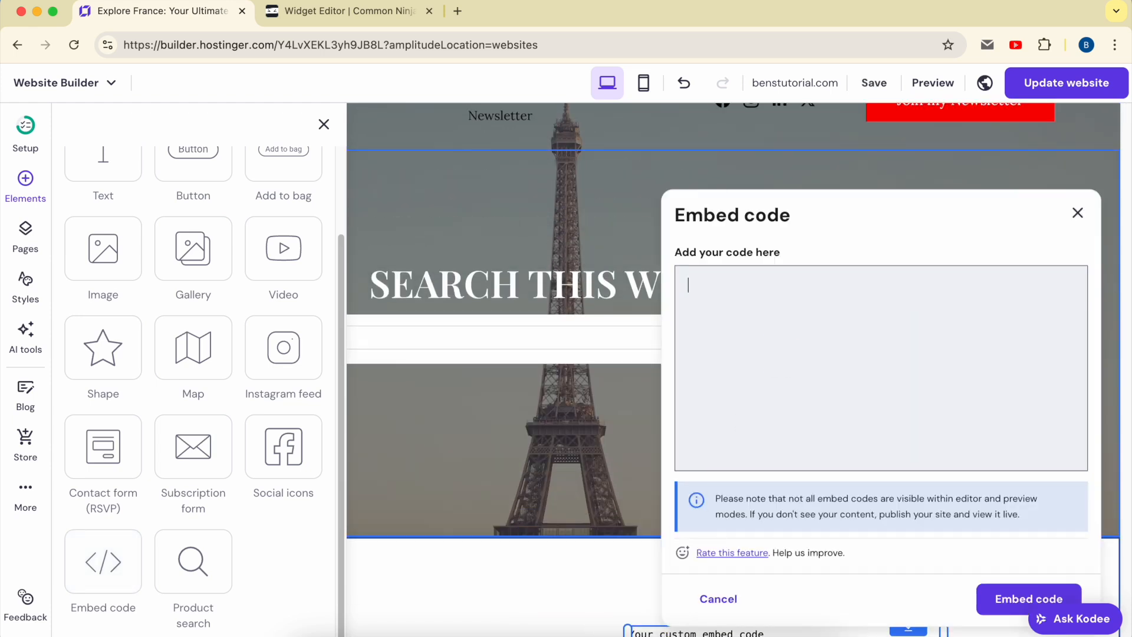
right_click(767, 295)
click(794, 409)
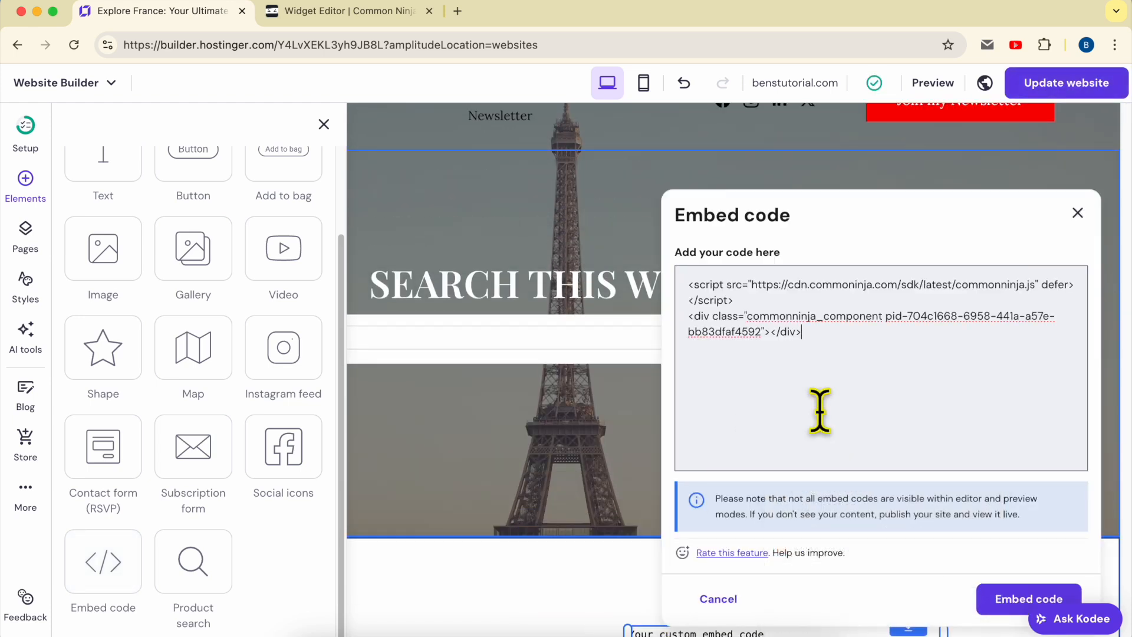
click(1005, 608)
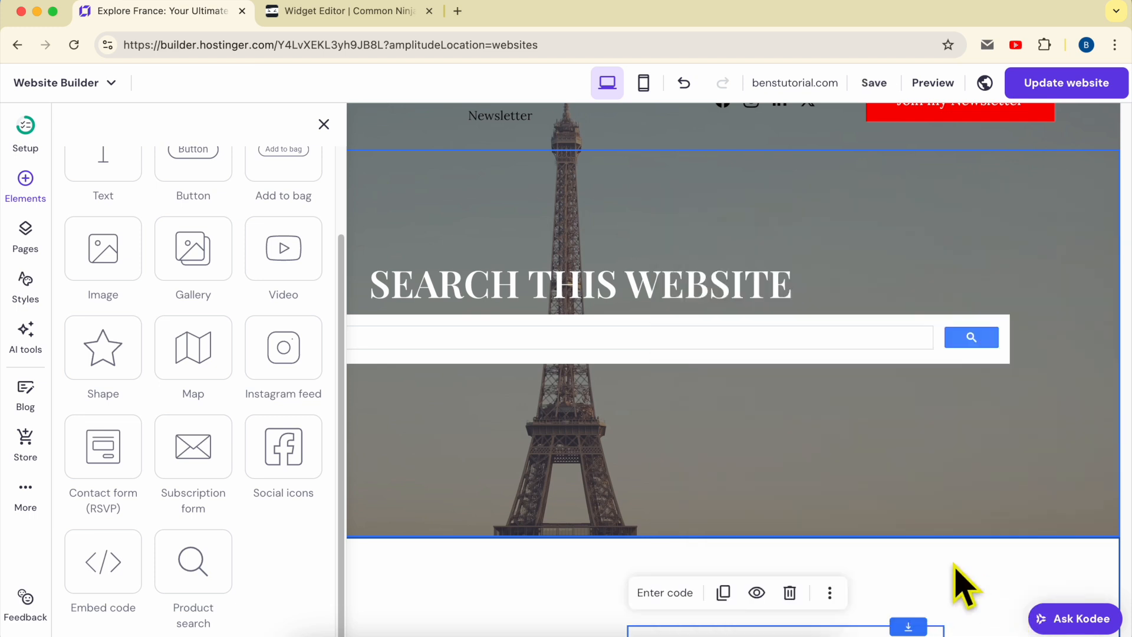
Move the embedded pricing table toward the section's left side and widen it to span most of the section.
drag(904, 327, 392, 298)
drag(485, 384, 966, 330)
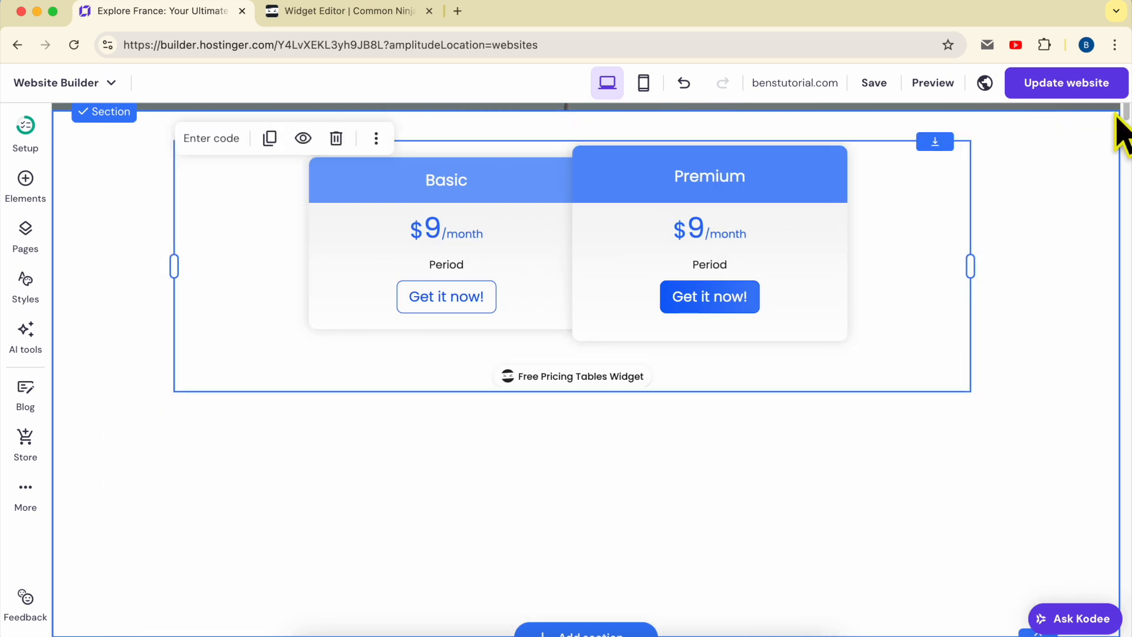
Publish the website update and view the pricing table on the live site.
click(1100, 87)
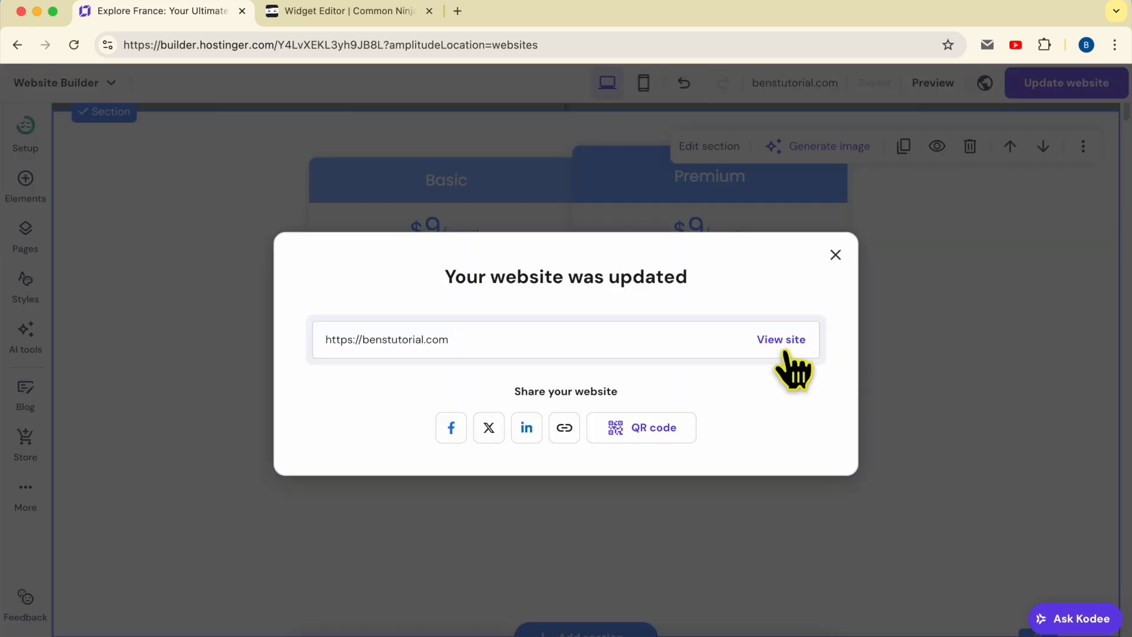
click(782, 340)
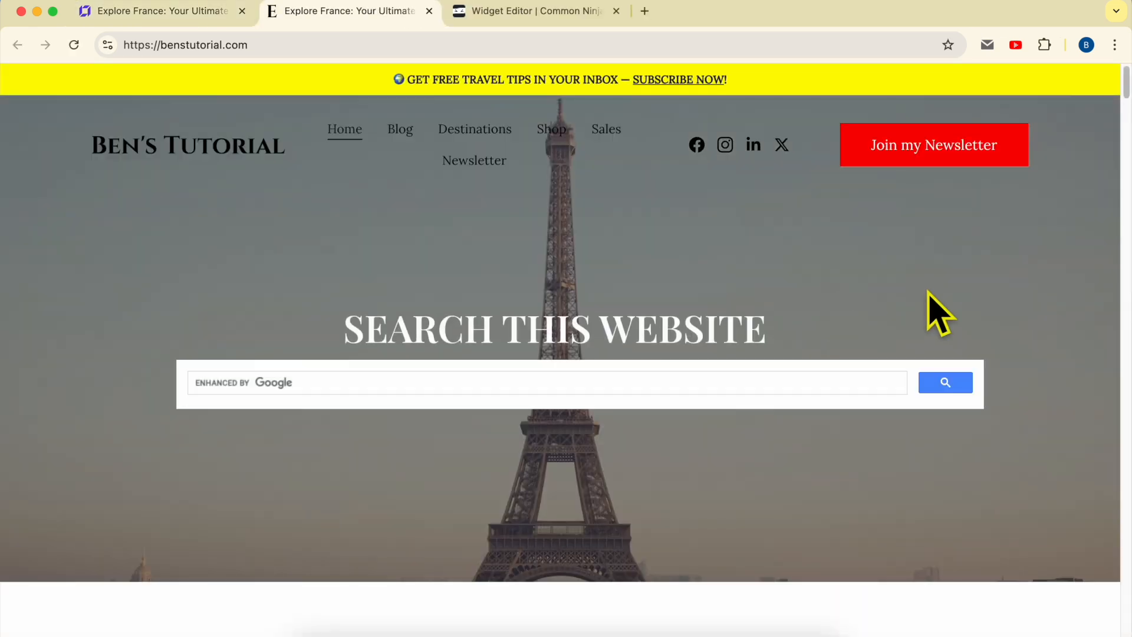
scroll(938, 313, down, 5)
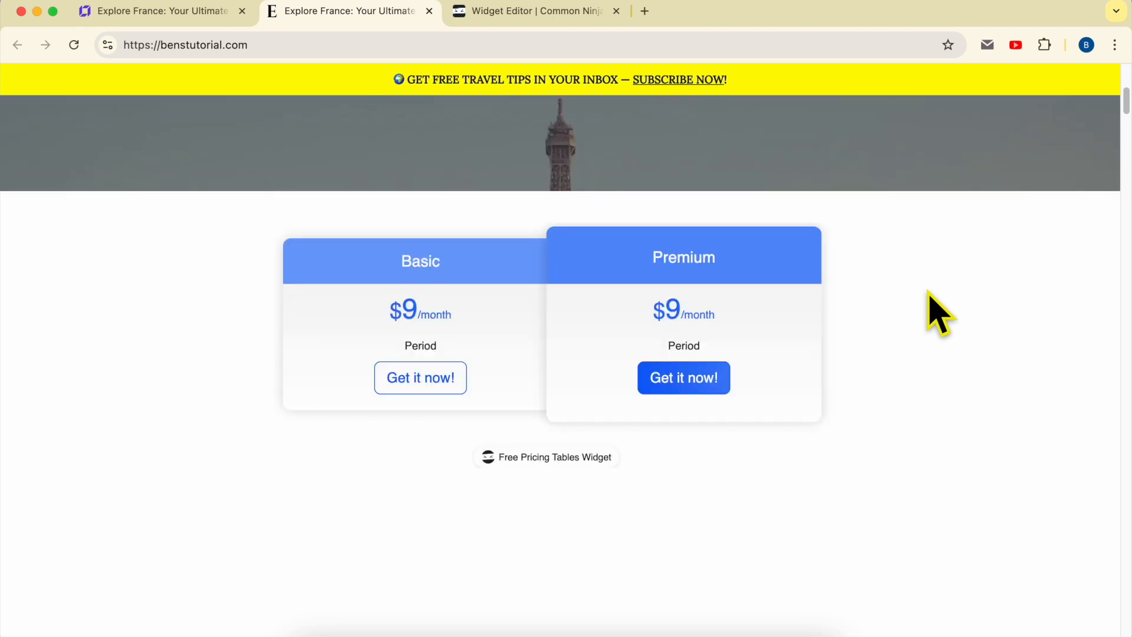